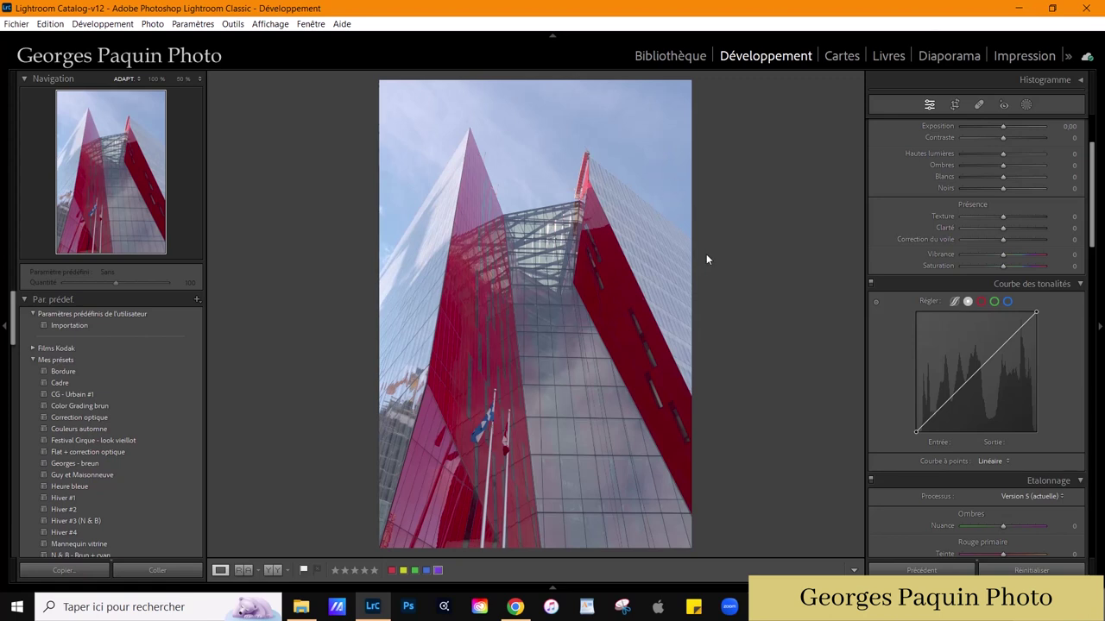
# - Inspect the building's peak up close, then switch the photo to Adobe Monochrome black and white
pyautogui.click(431, 197)
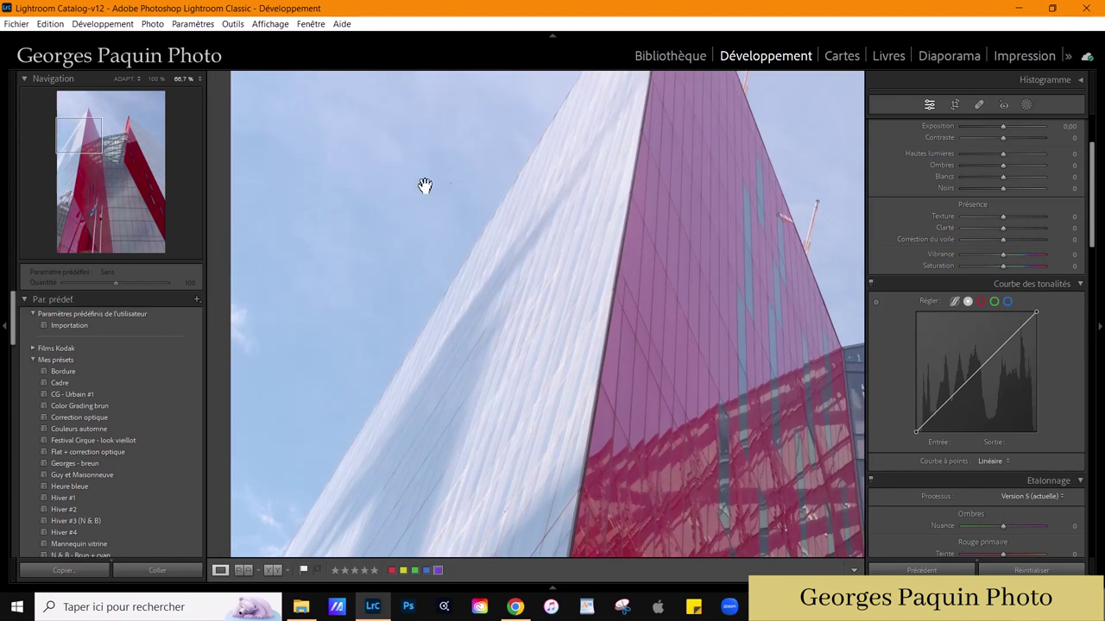
pyautogui.moveTo(414, 185); pyautogui.dragTo(367, 297)
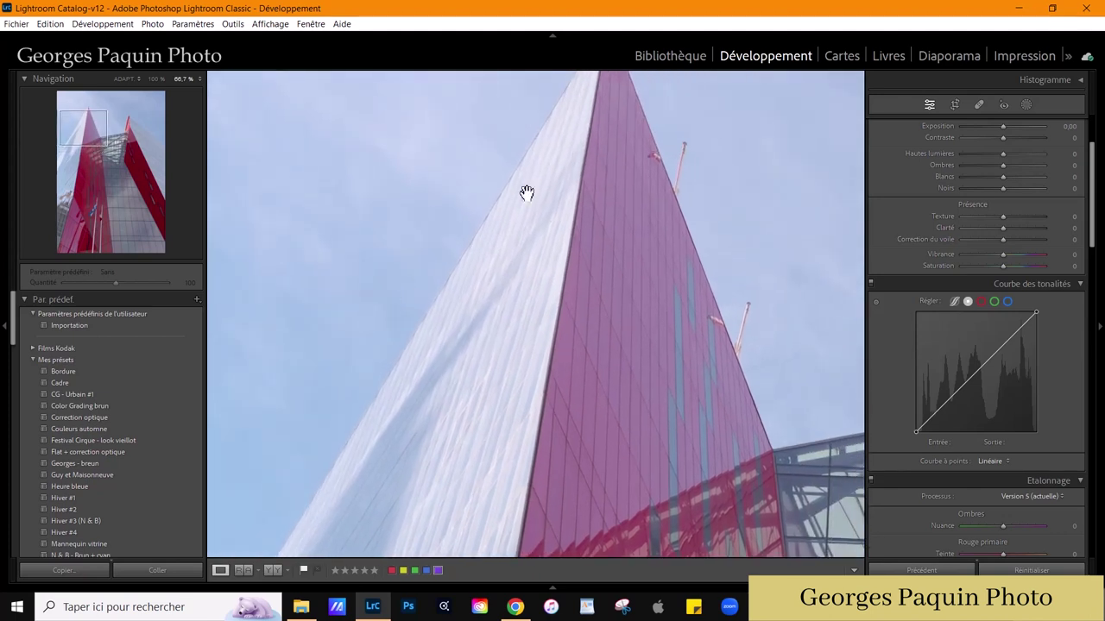
pyautogui.moveTo(524, 192); pyautogui.dragTo(456, 339)
pyautogui.click(692, 261)
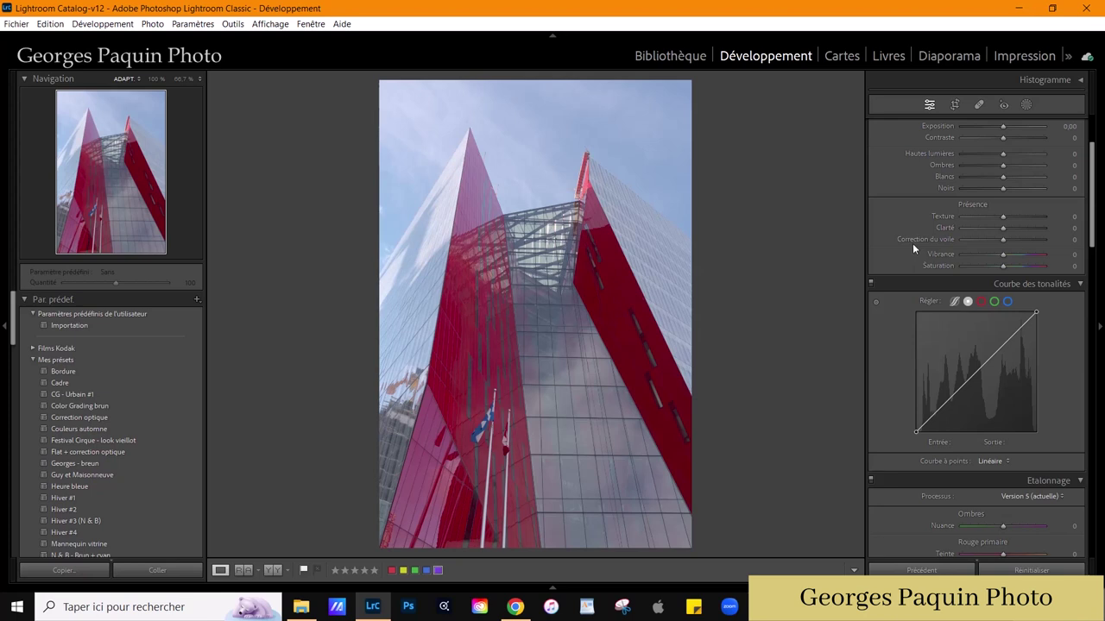
pyautogui.scroll(3, 889, 268)
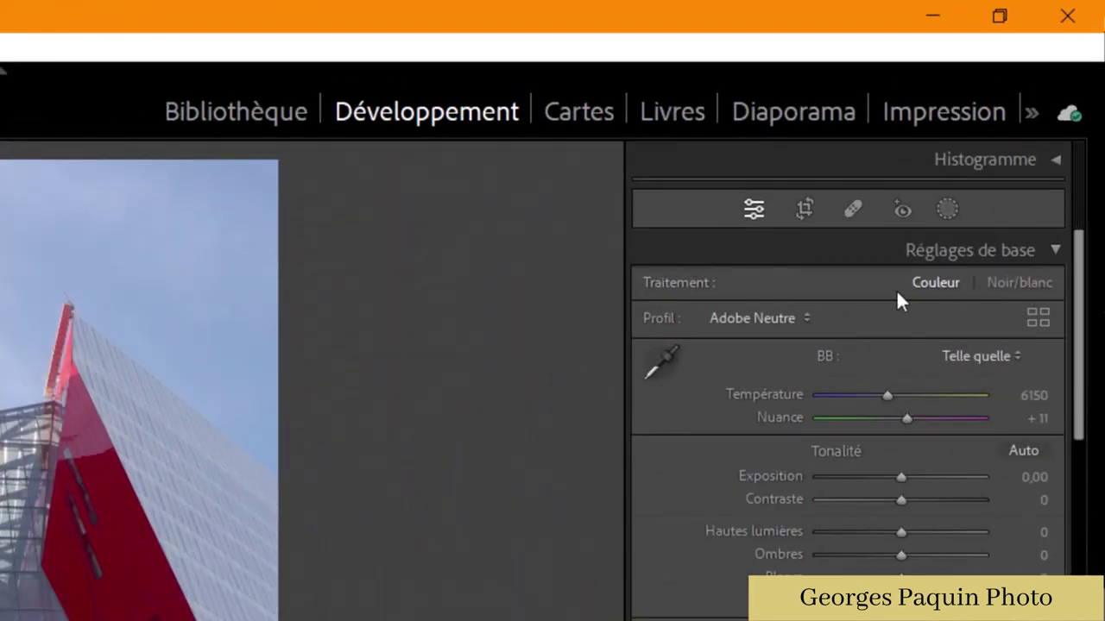
pyautogui.click(1019, 283)
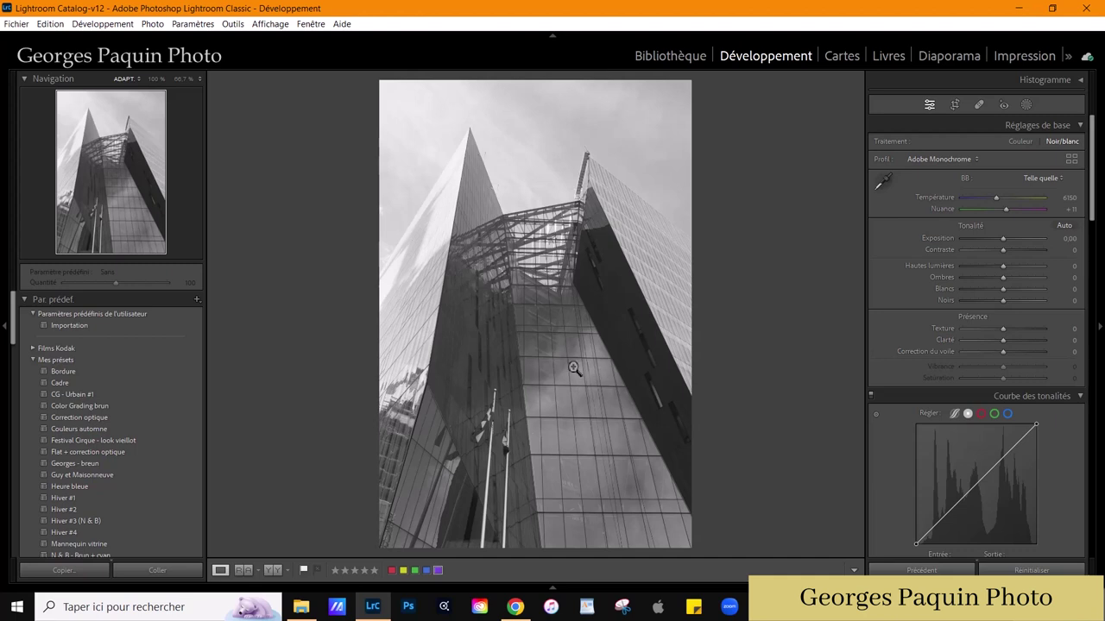
# - Add tone curve points at 59→14 for darker shadows and 184→166 for brighter upper midtones
pyautogui.scroll(-3, 896, 305)
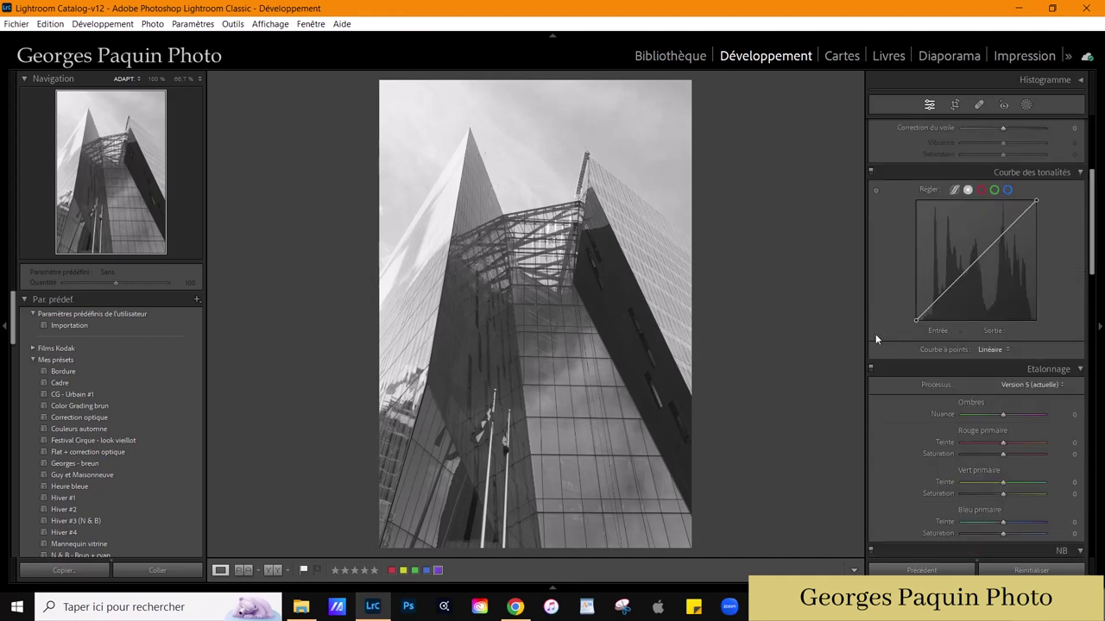
pyautogui.moveTo(945, 295); pyautogui.dragTo(945, 312)
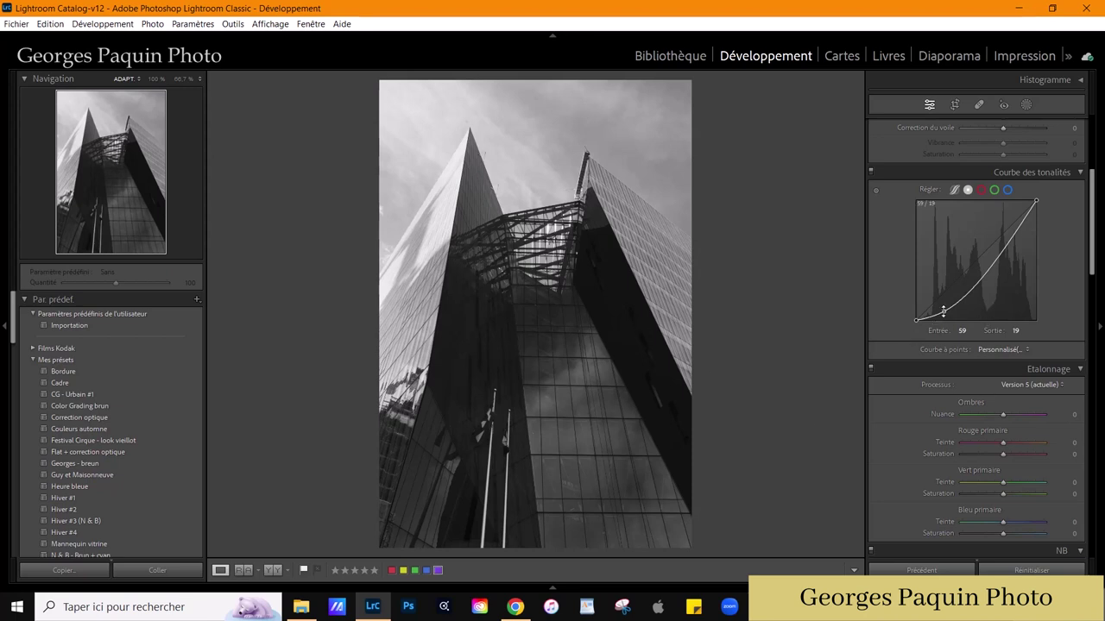
pyautogui.moveTo(943, 312); pyautogui.dragTo(944, 319)
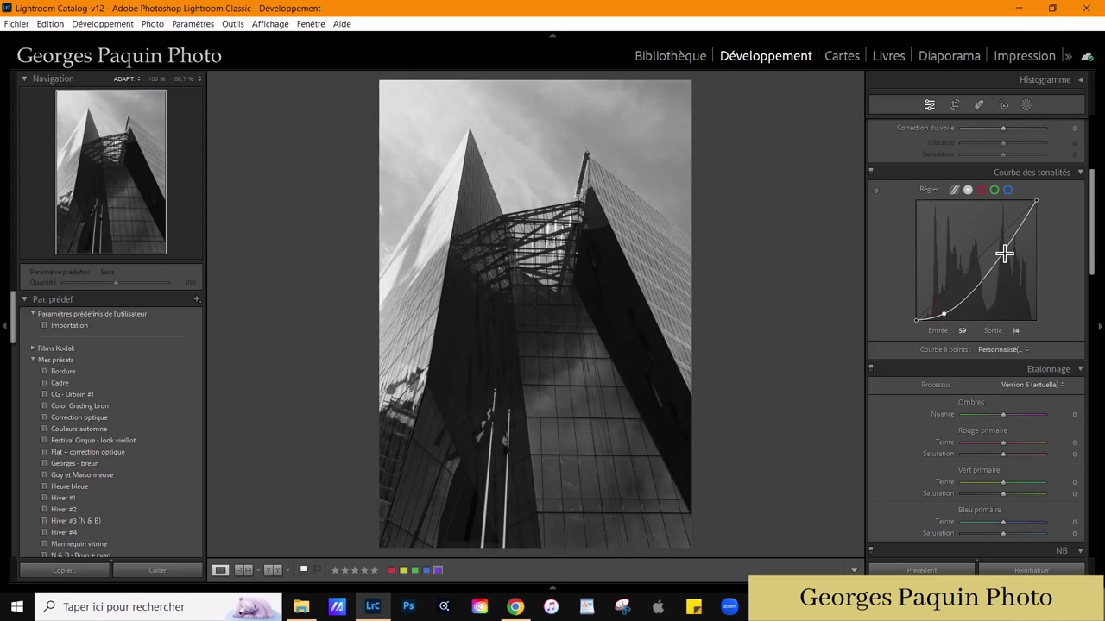
pyautogui.moveTo(1008, 256); pyautogui.dragTo(1003, 242)
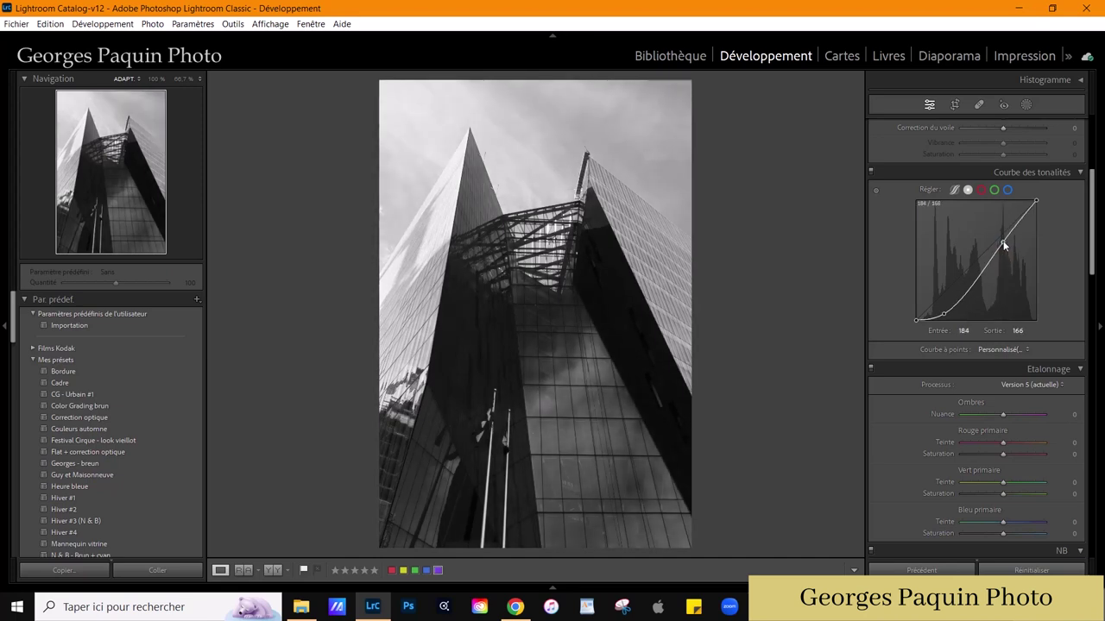
pyautogui.moveTo(1002, 243)
pyautogui.scroll(5, 918, 453)
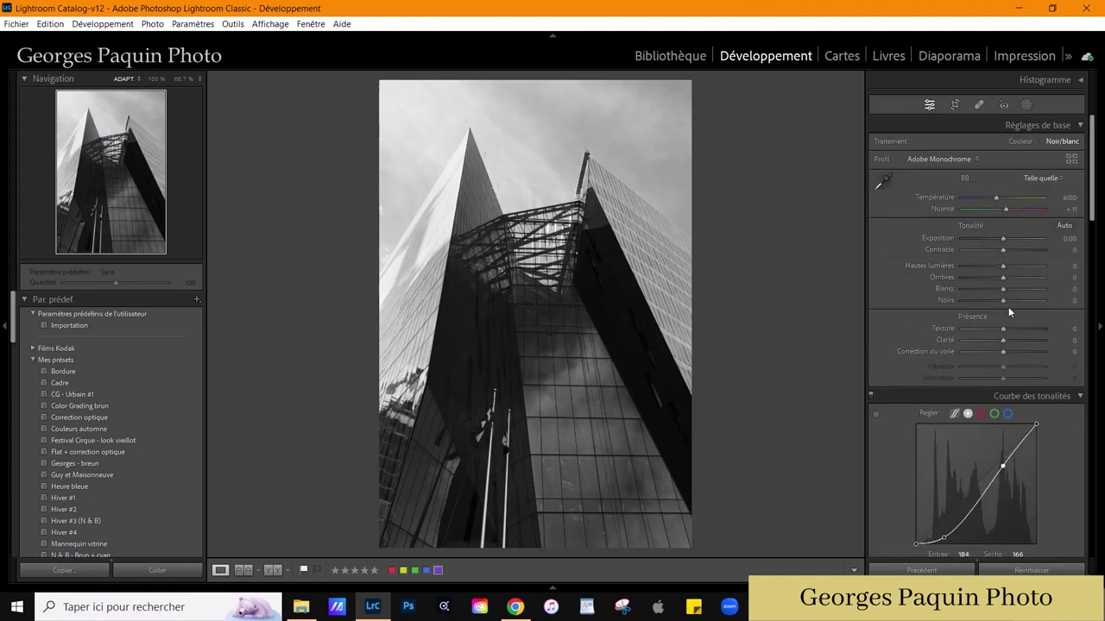
# - Set Blacks to −28, Shadows to +24 and Highlights to −100 in Basic panel
pyautogui.moveTo(1005, 302)
pyautogui.mouseDown()
pyautogui.moveTo(993, 302)
pyautogui.moveTo(1013, 278)
pyautogui.mouseUp()
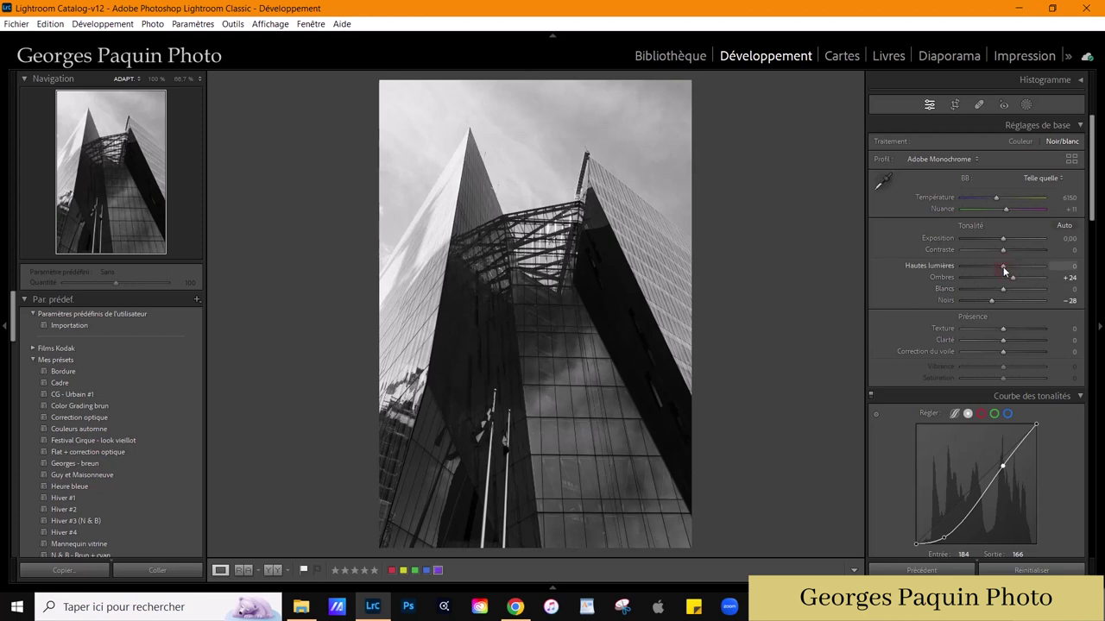
pyautogui.moveTo(1003, 266); pyautogui.dragTo(961, 295)
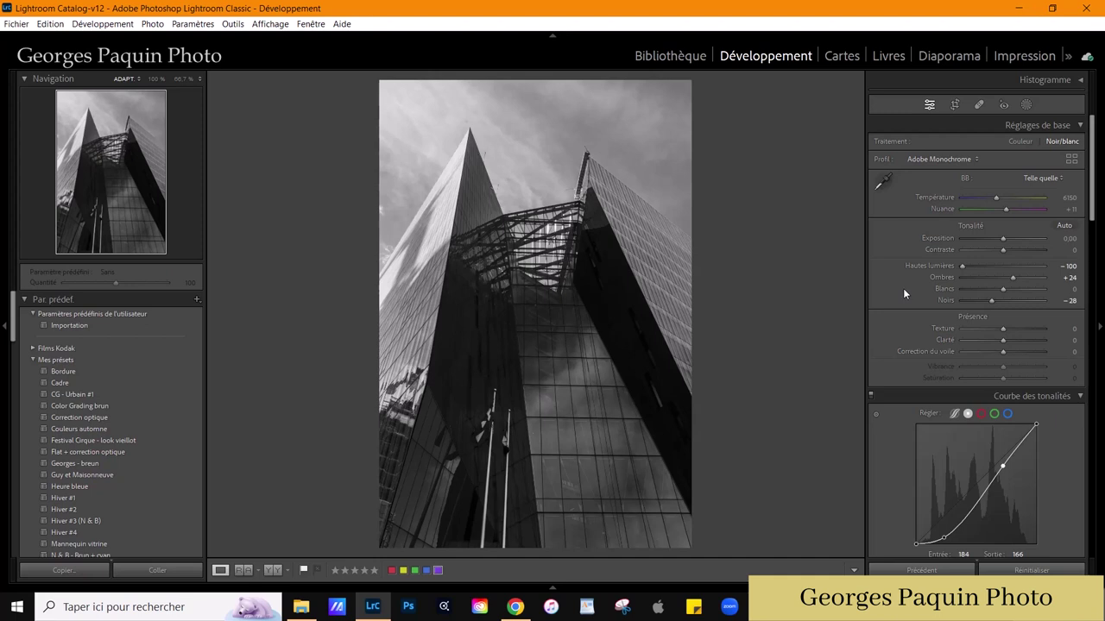
pyautogui.scroll(-3, 904, 293)
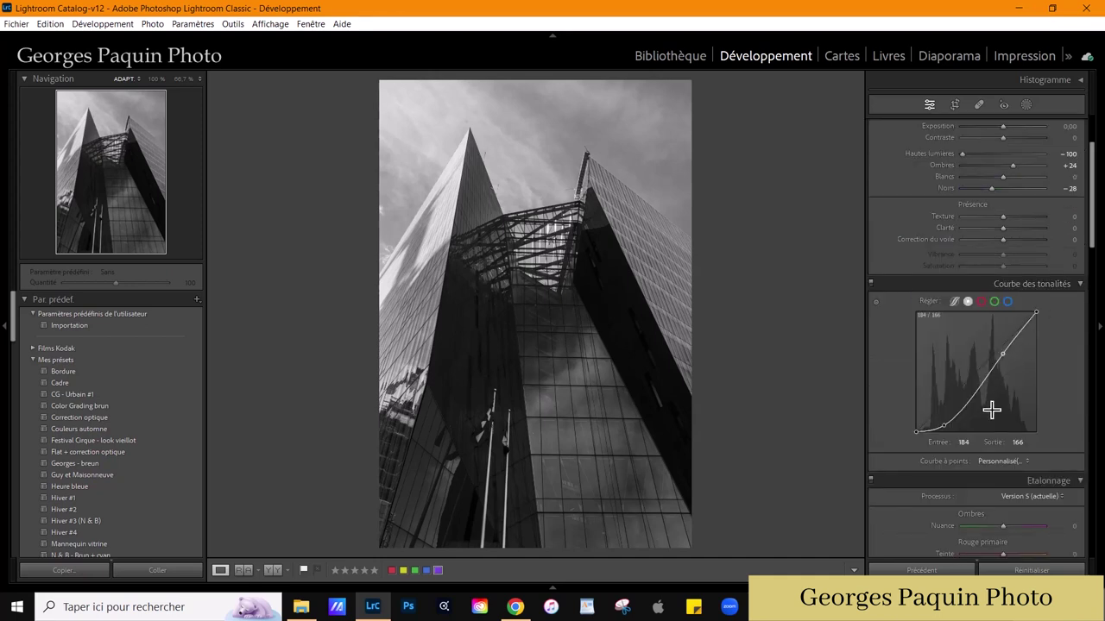
pyautogui.scroll(3, 923, 446)
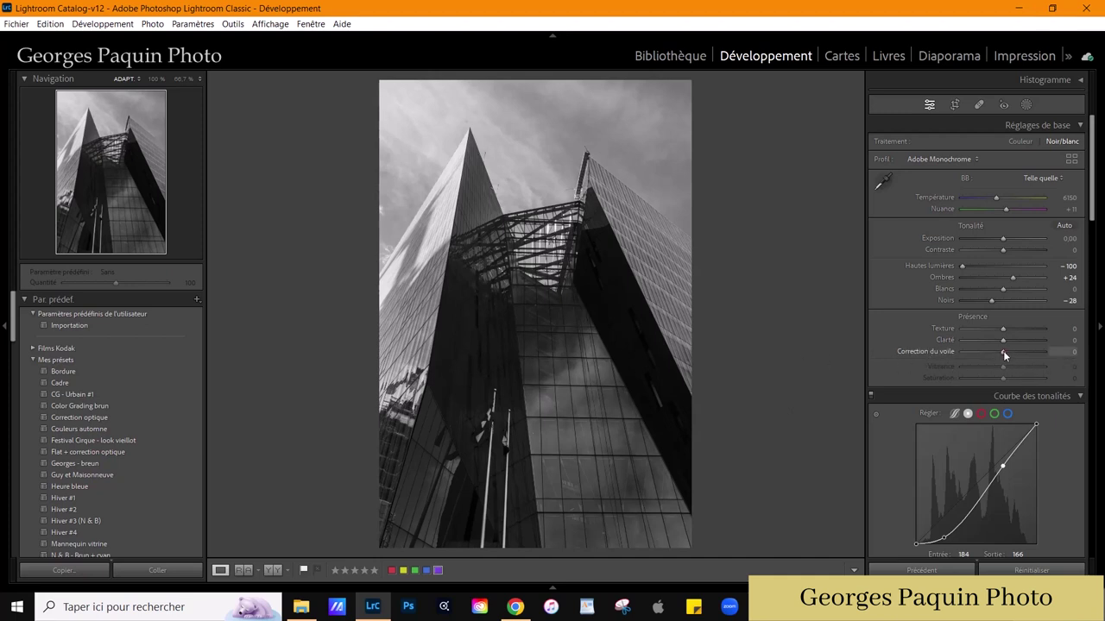
# - Set Dehaze +35, Clarity +20, Contrast +21 and nudge Exposure down to −0.10
pyautogui.moveTo(1003, 352); pyautogui.dragTo(1007, 354)
pyautogui.scroll(2, 1004, 351)
pyautogui.scroll(1, 1004, 351)
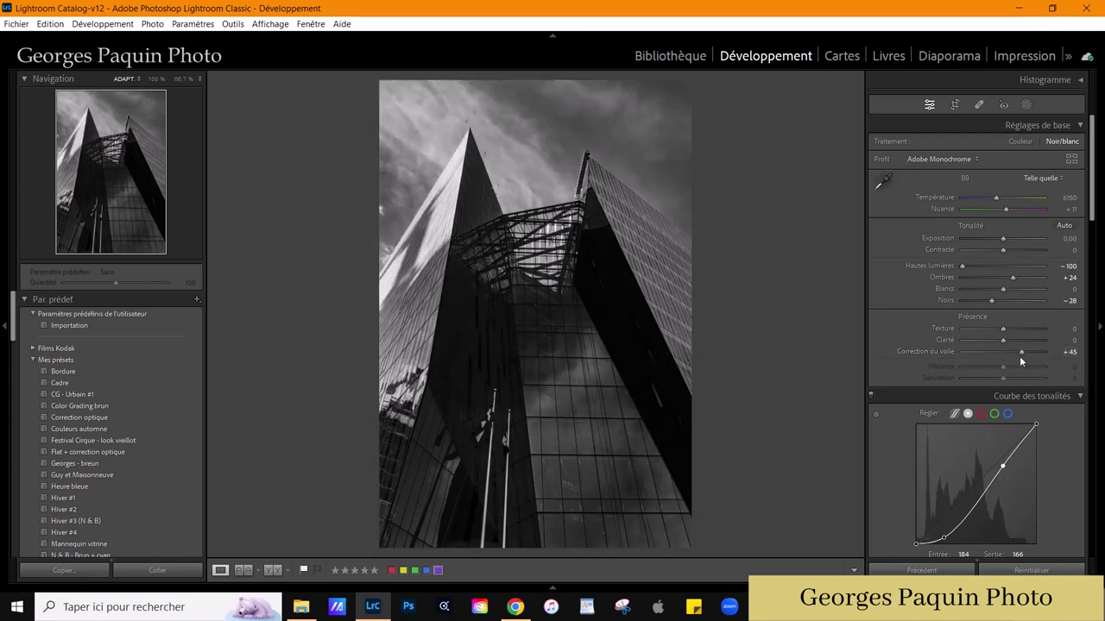
pyautogui.scroll(-2, 1020, 354)
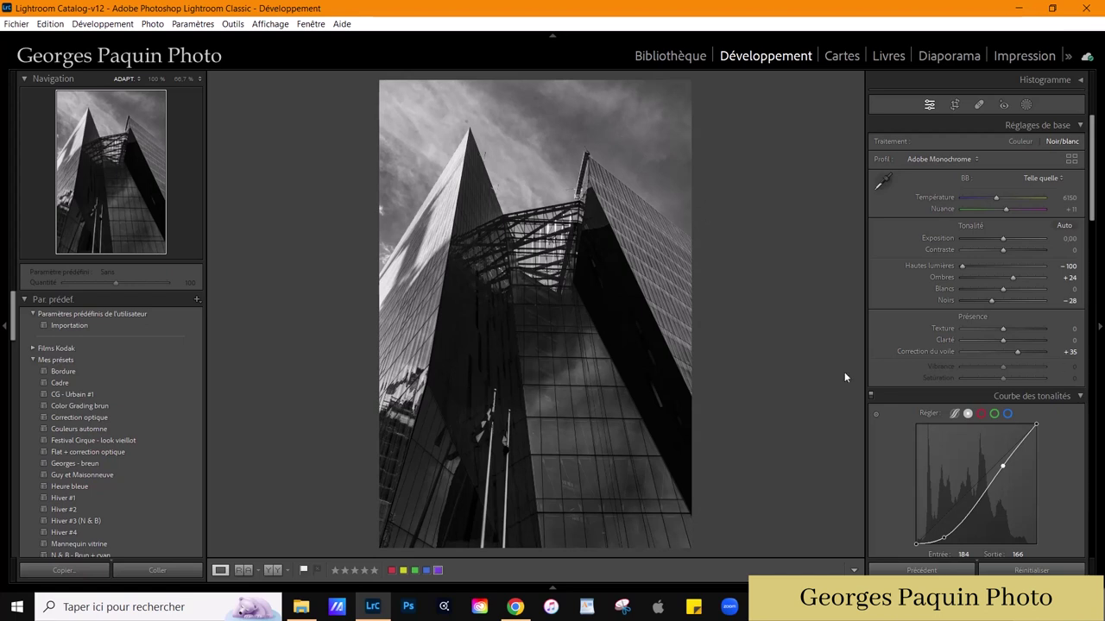
pyautogui.scroll(4, 1002, 342)
pyautogui.click(1004, 250)
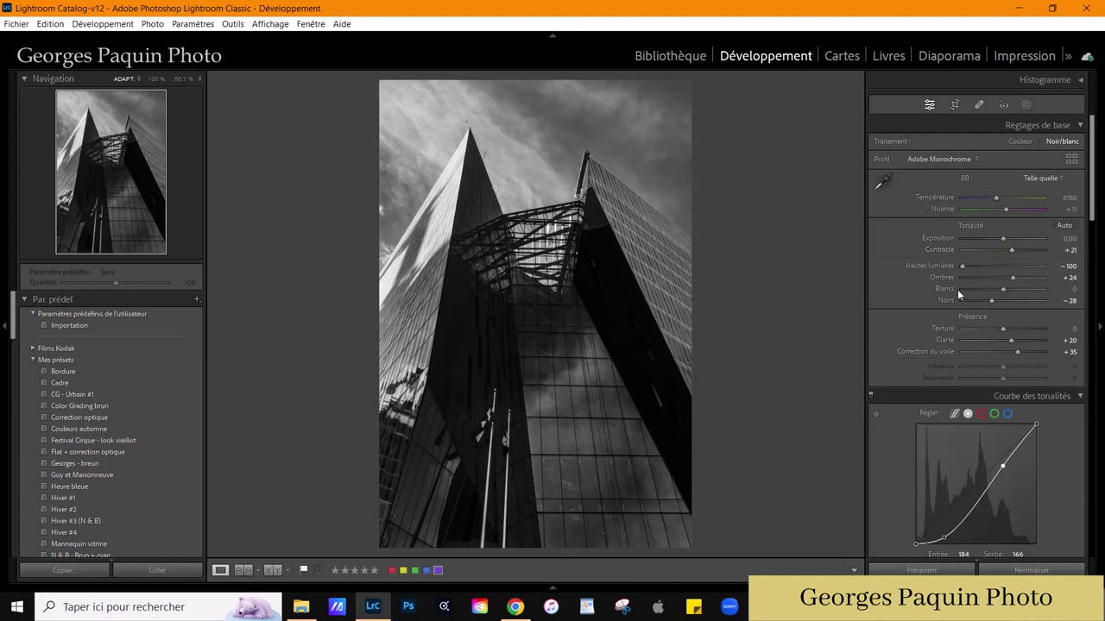
pyautogui.click(1004, 241)
pyautogui.press('Down')
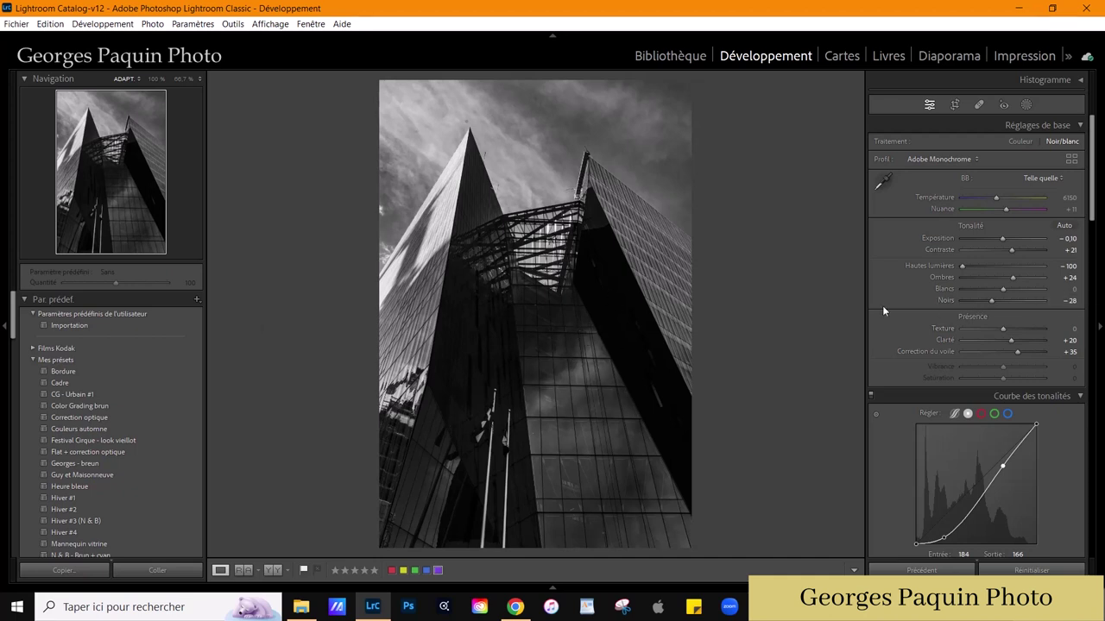
# - Zoom in on the spire tops and the surrounding sky
pyautogui.scroll(-5, 885, 301)
pyautogui.scroll(-5, 886, 301)
pyautogui.scroll(-4, 886, 299)
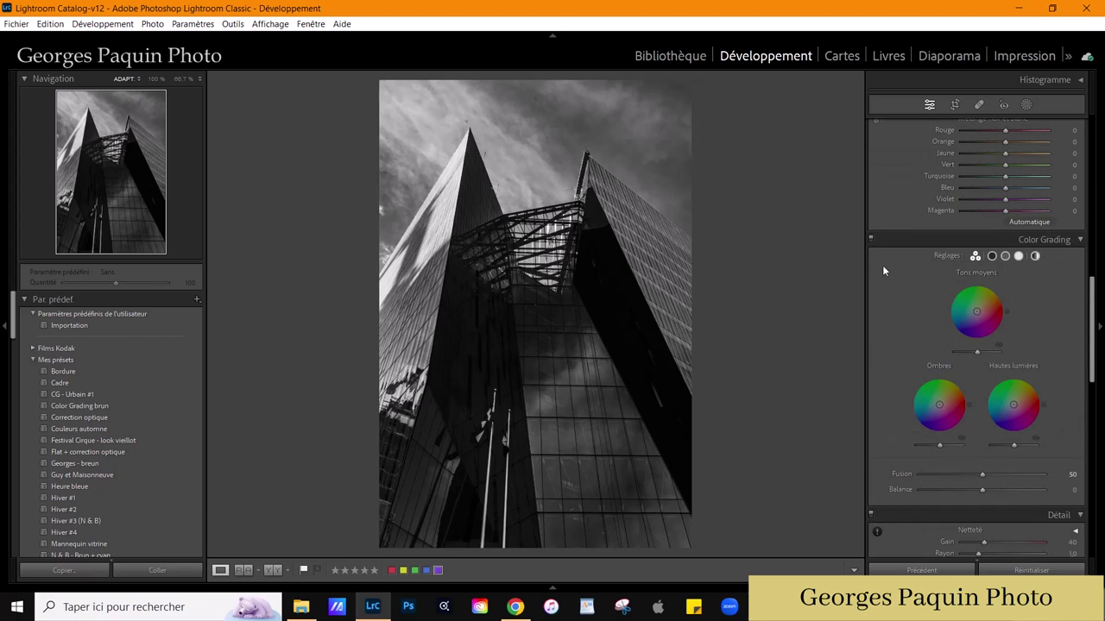
pyautogui.scroll(2, 882, 265)
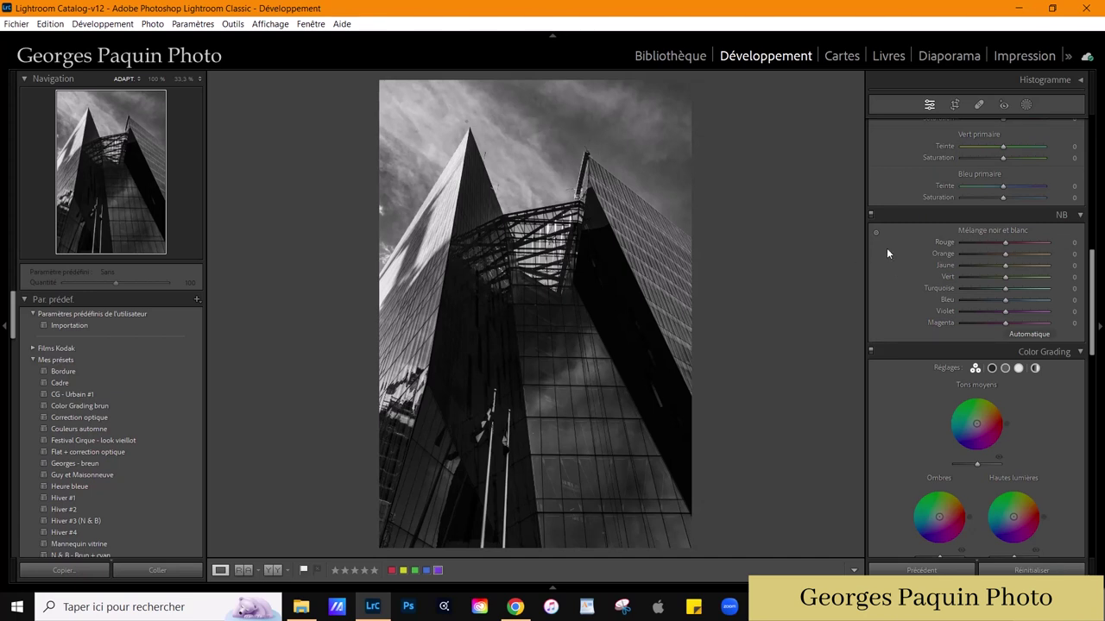
pyautogui.click(599, 151)
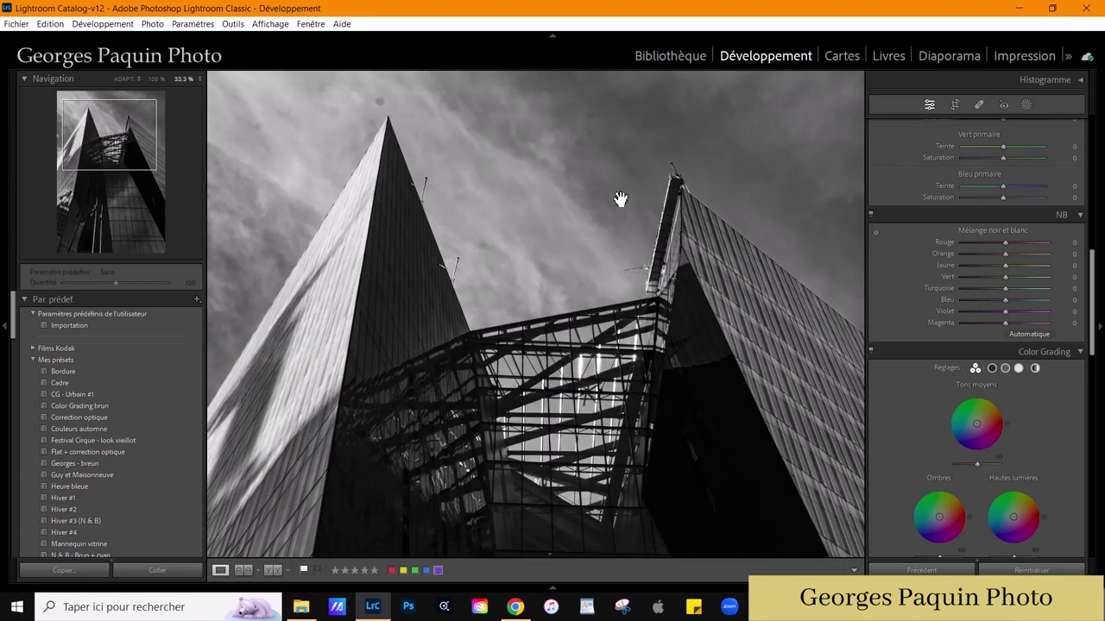
pyautogui.moveTo(622, 180); pyautogui.dragTo(599, 267)
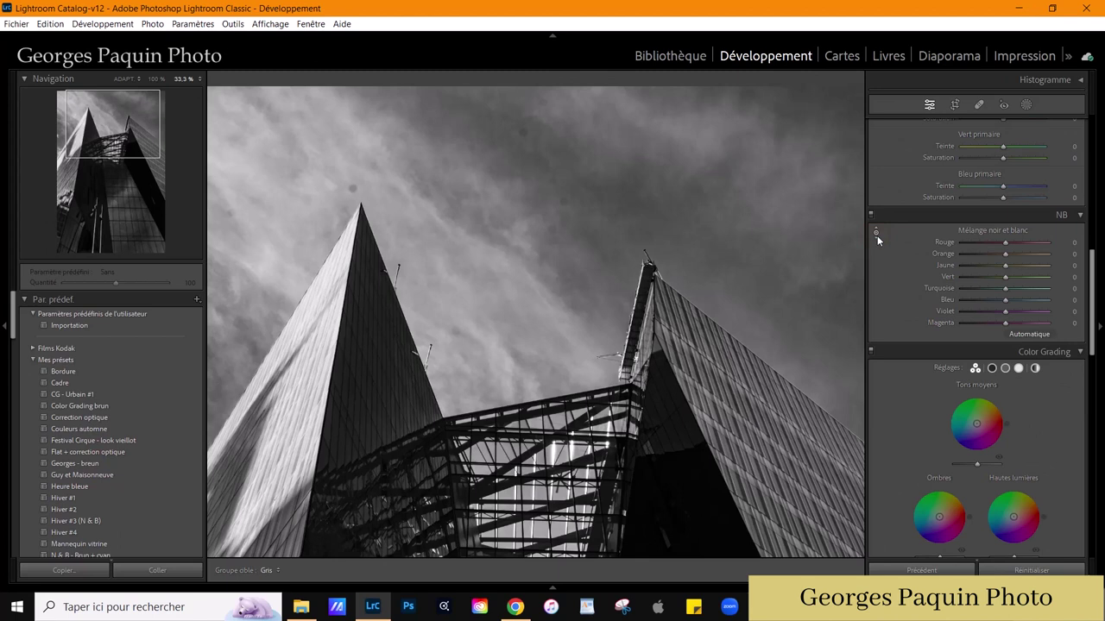
# - Darken the sky with the B&W targeted adjustment tool to Blue −23 and Violet −2
pyautogui.click(876, 233)
pyautogui.moveTo(522, 131); pyautogui.dragTo(485, 191)
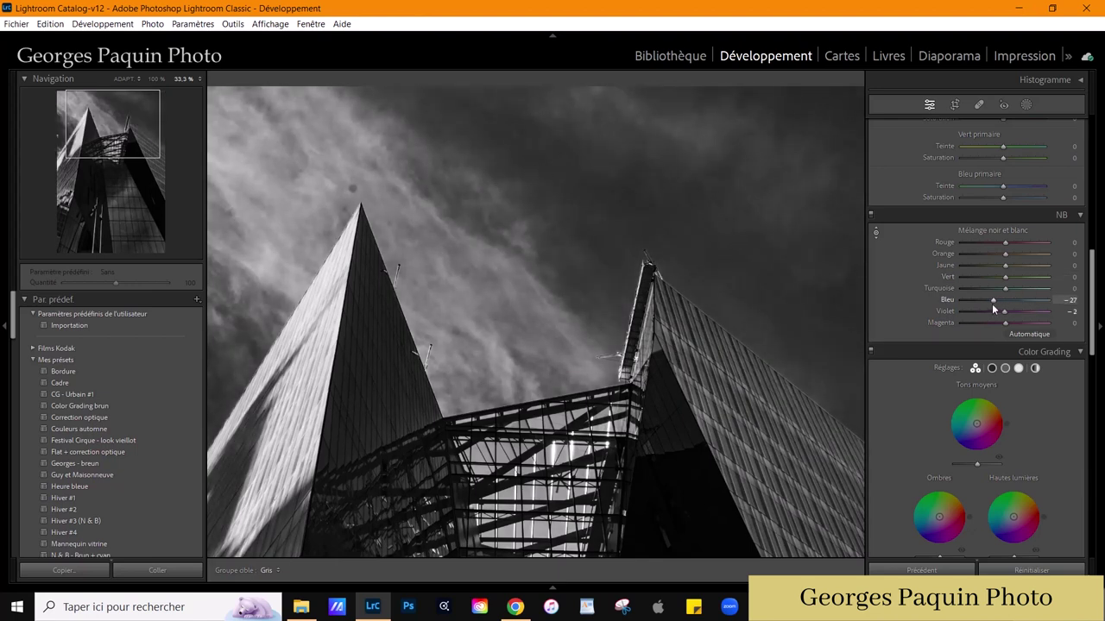
pyautogui.moveTo(991, 301); pyautogui.dragTo(995, 301)
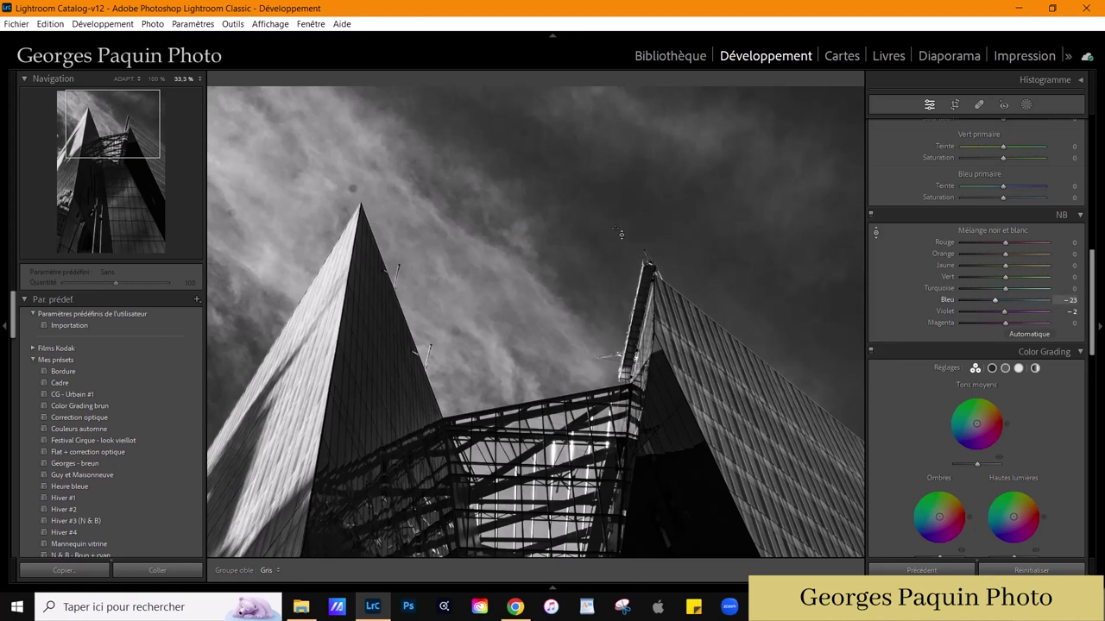
pyautogui.click(876, 234)
pyautogui.press('Right')
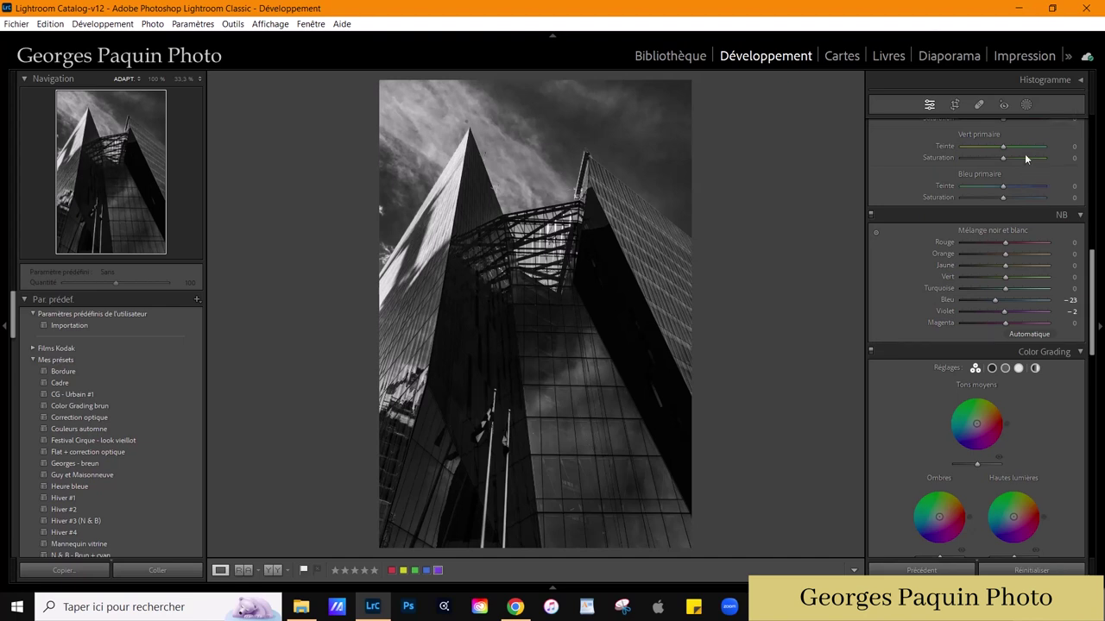
# - Paint a new brush mask with Auto Mask off down the tower's central glass face
pyautogui.click(1027, 105)
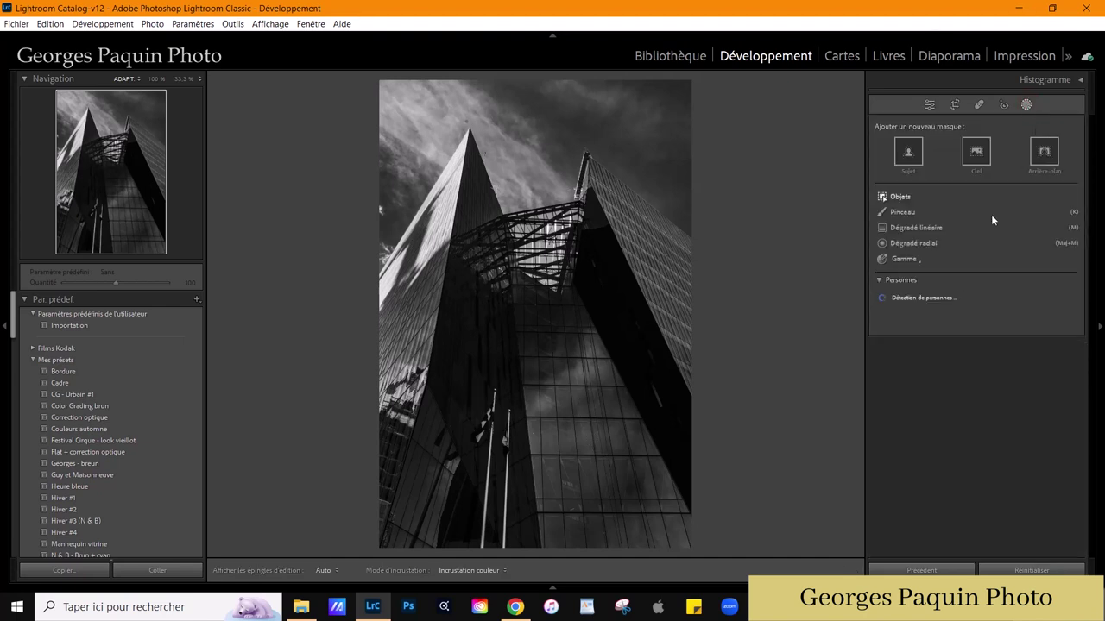
pyautogui.click(913, 212)
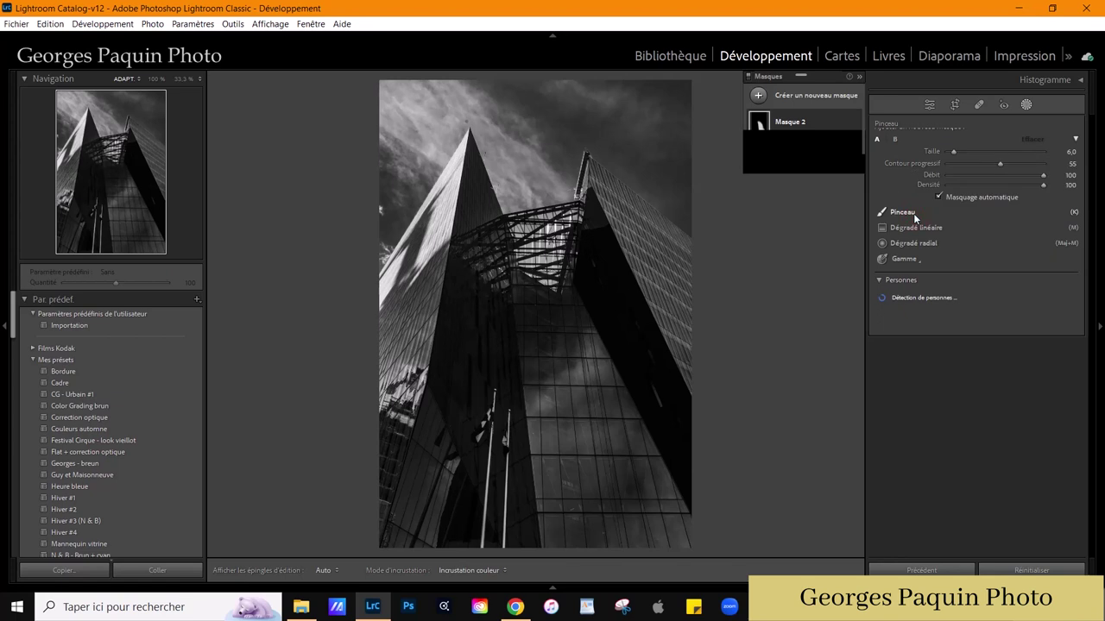
pyautogui.click(975, 198)
pyautogui.scroll(5, 549, 367)
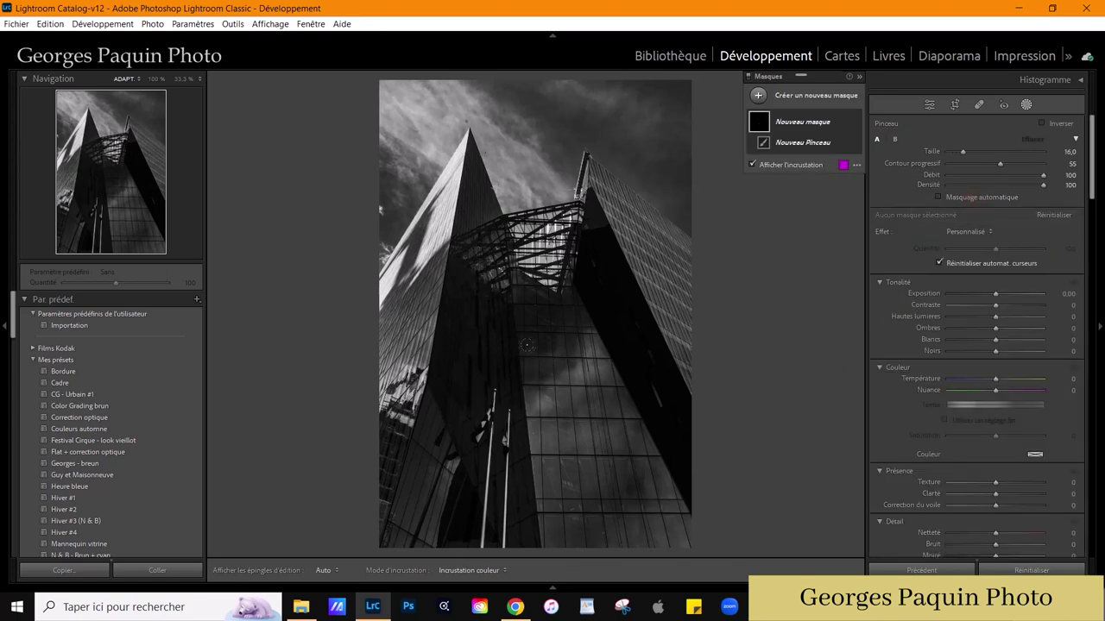
pyautogui.moveTo(527, 302); pyautogui.dragTo(552, 466)
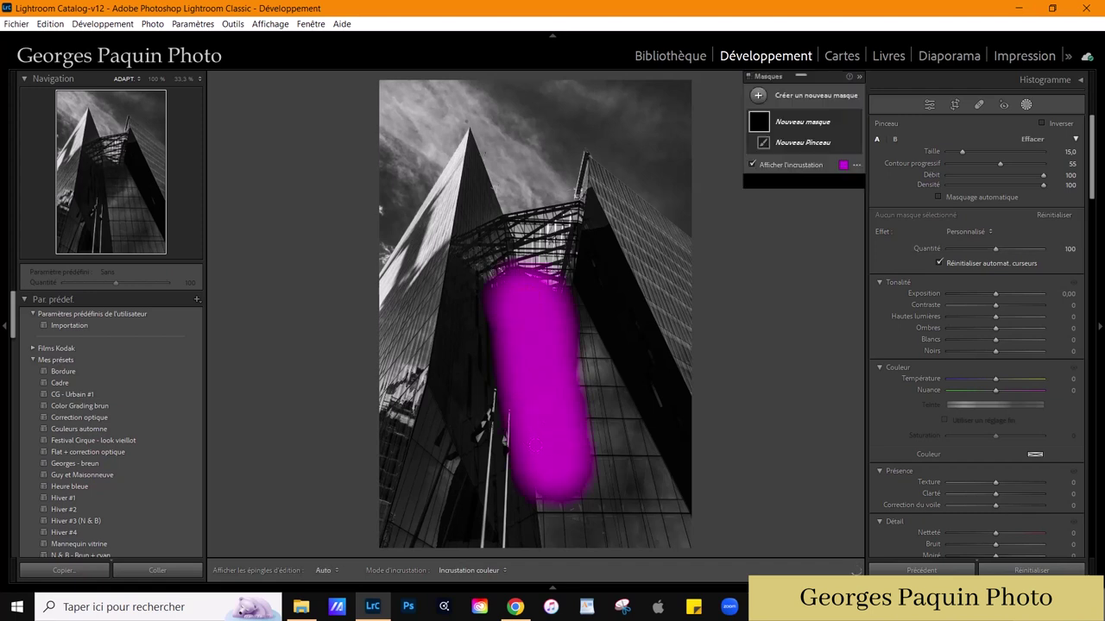
pyautogui.click(794, 181)
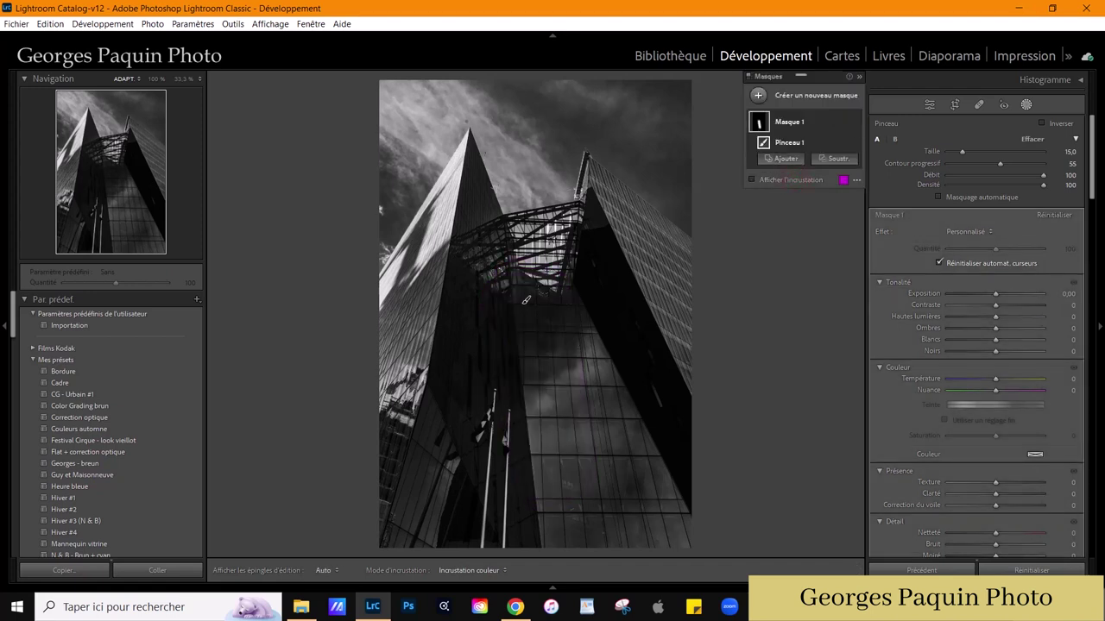
pyautogui.press('h')
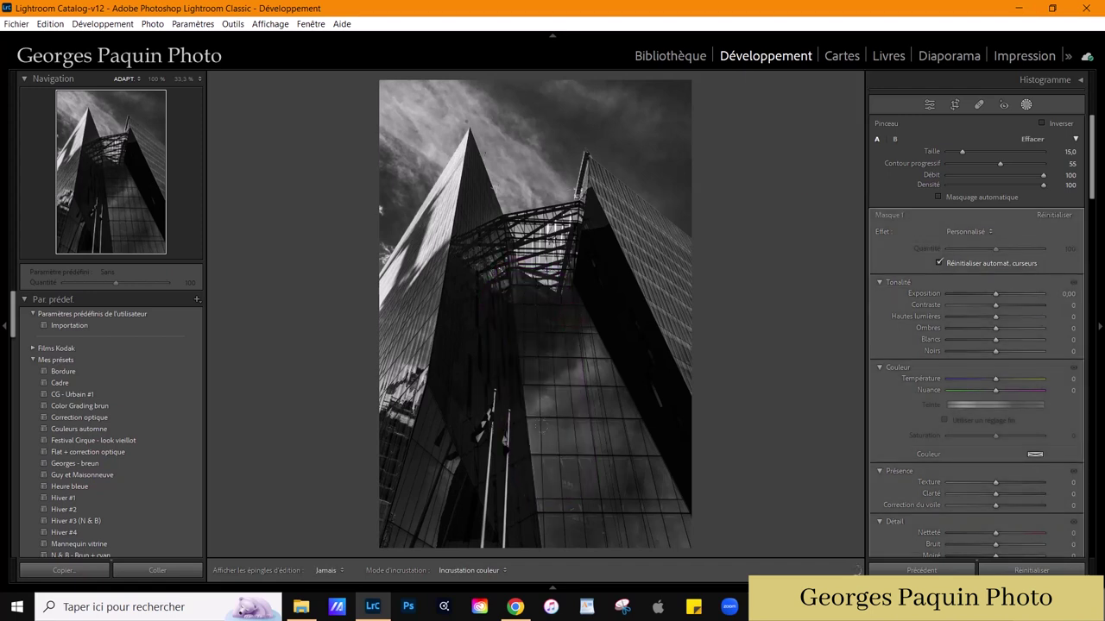
pyautogui.press('h')
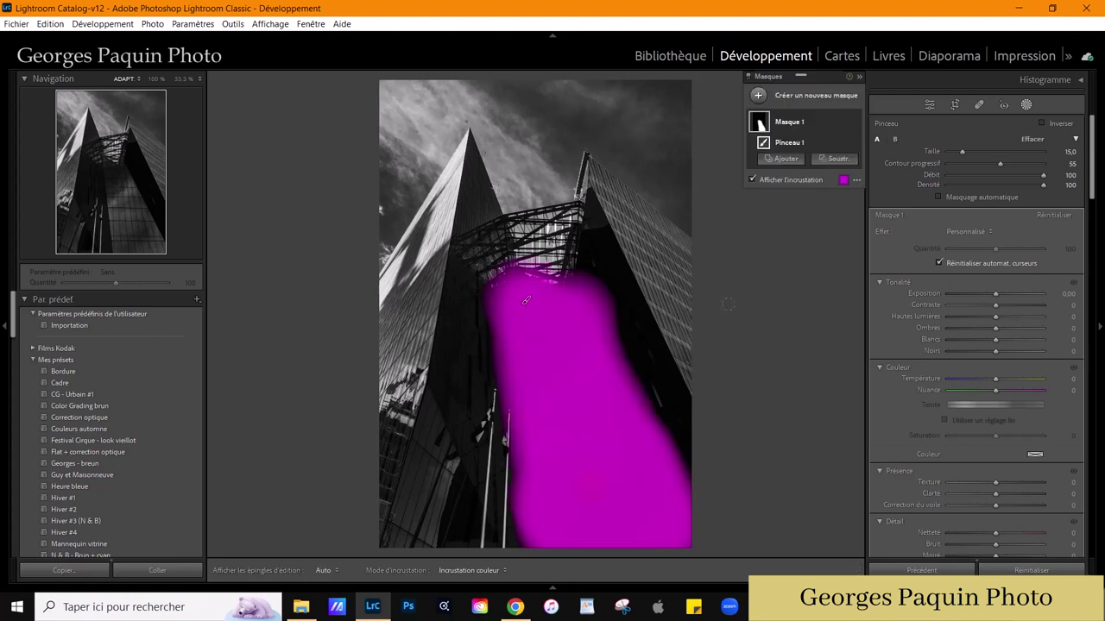
# - Give the mask Exposure 0.60, Whites 51, Contrast 17, Blacks −12, Clarity 18, Amount about 90
pyautogui.click(815, 182)
pyautogui.moveTo(993, 296); pyautogui.dragTo(1001, 296)
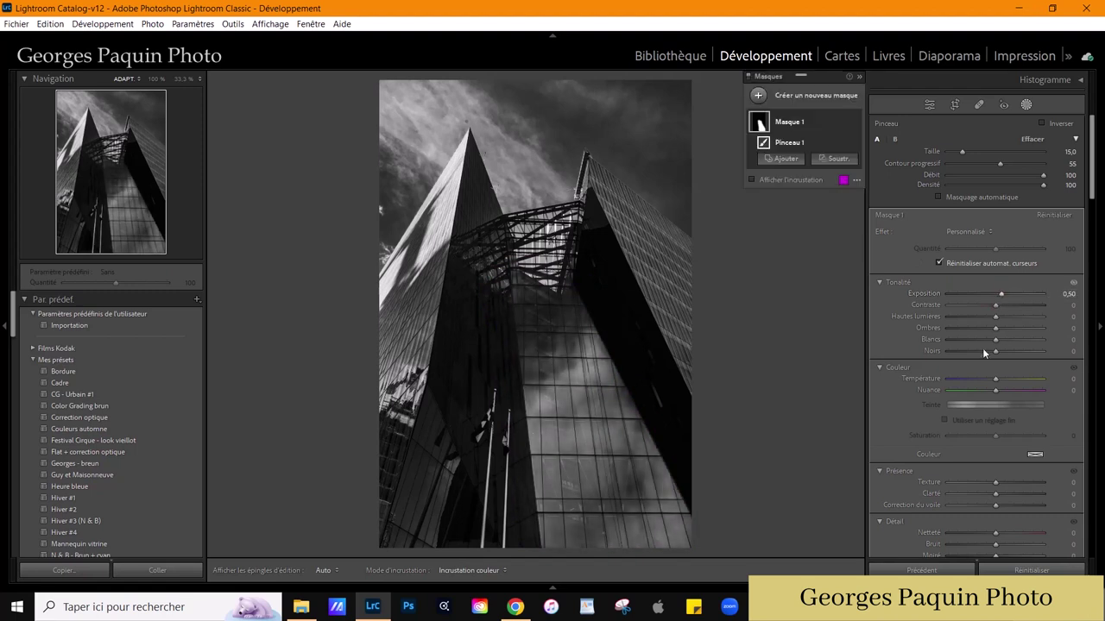
pyautogui.moveTo(996, 340); pyautogui.dragTo(1023, 342)
pyautogui.moveTo(1001, 296); pyautogui.dragTo(1002, 295)
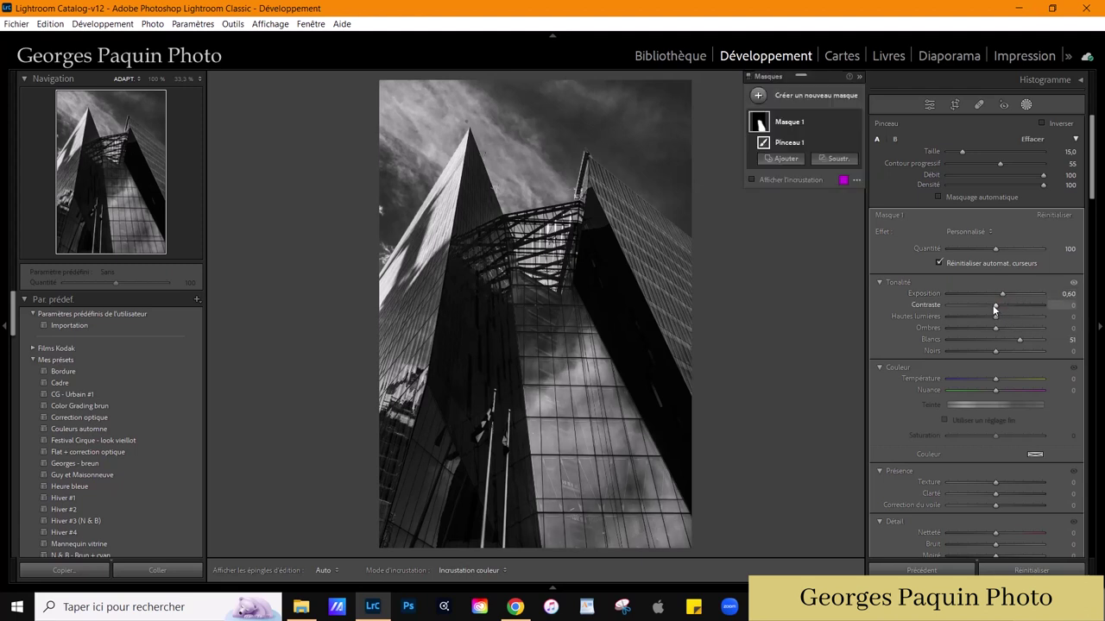
pyautogui.moveTo(995, 308); pyautogui.dragTo(1001, 307)
pyautogui.moveTo(995, 351); pyautogui.dragTo(989, 351)
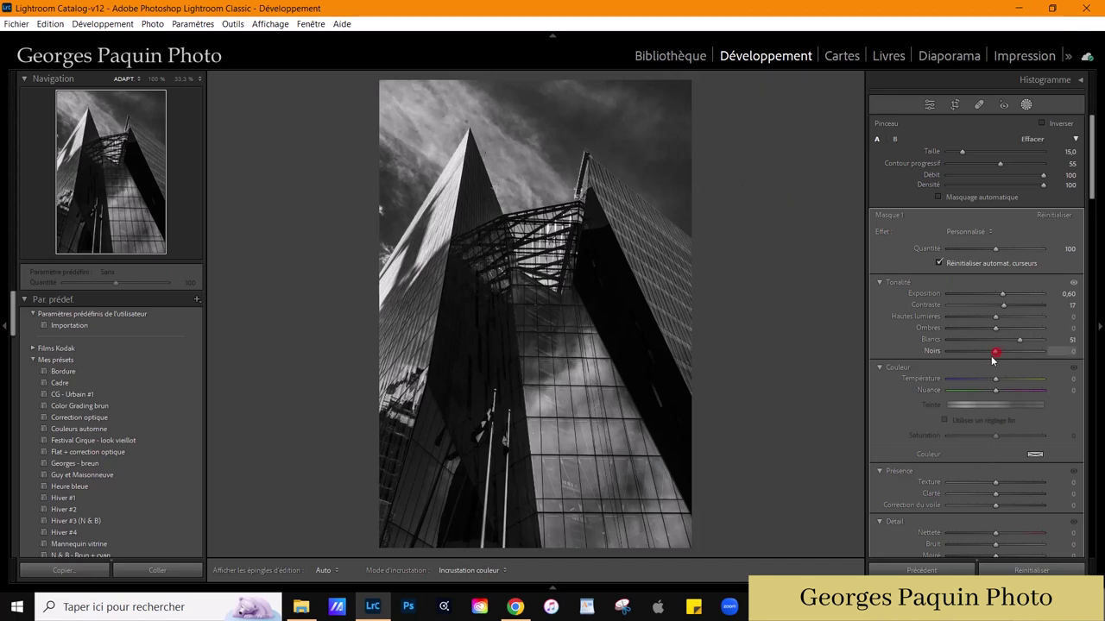
pyautogui.scroll(-3, 932, 382)
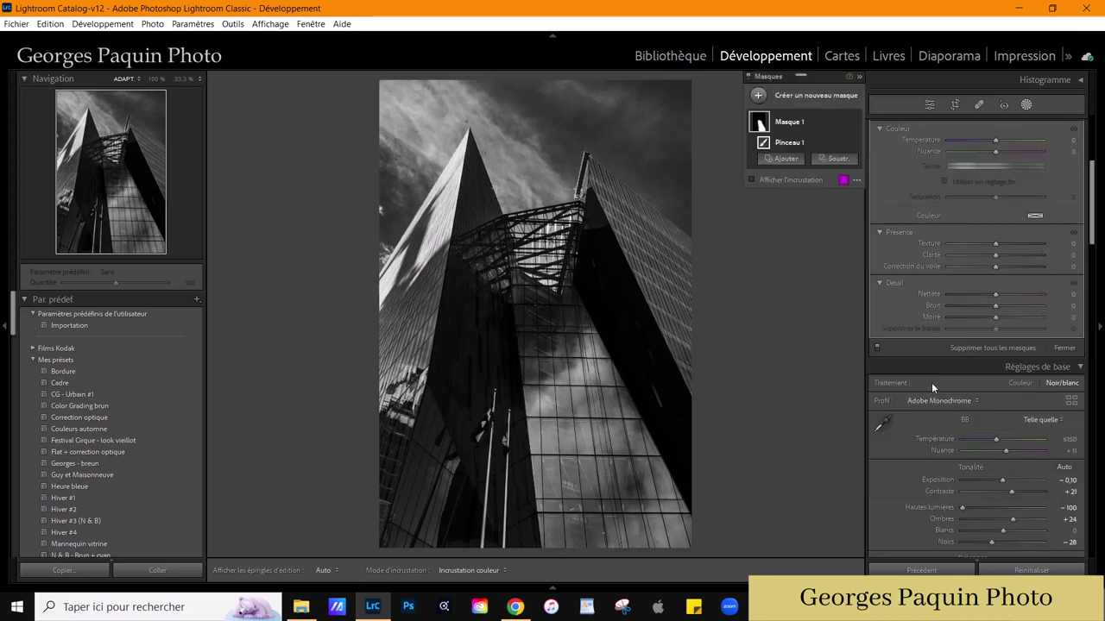
pyautogui.moveTo(1004, 258); pyautogui.dragTo(1004, 257)
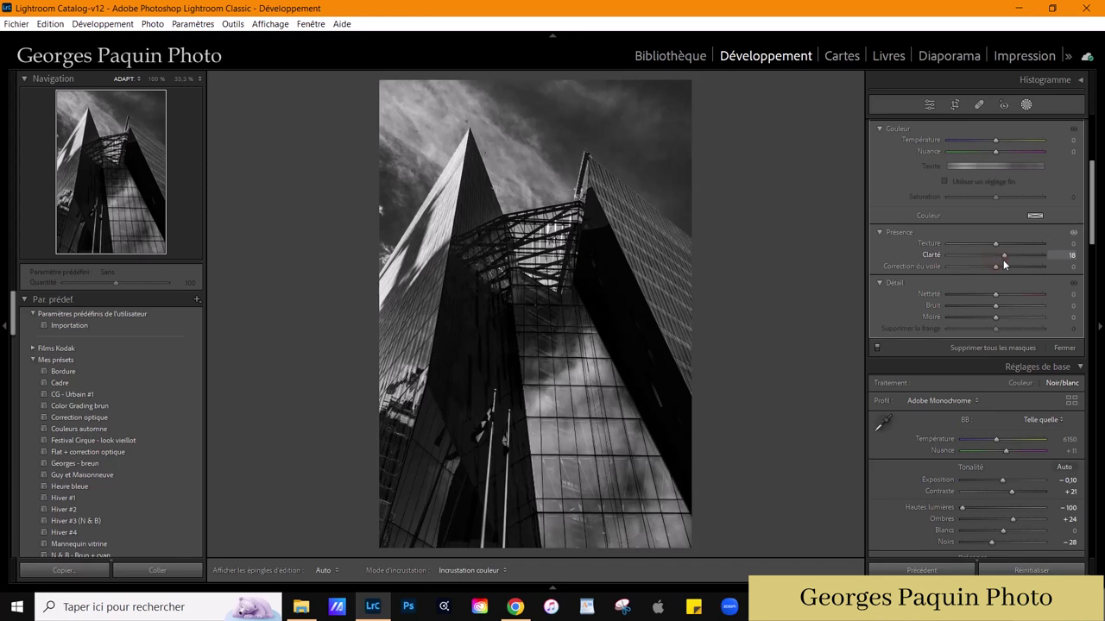
pyautogui.scroll(3, 905, 311)
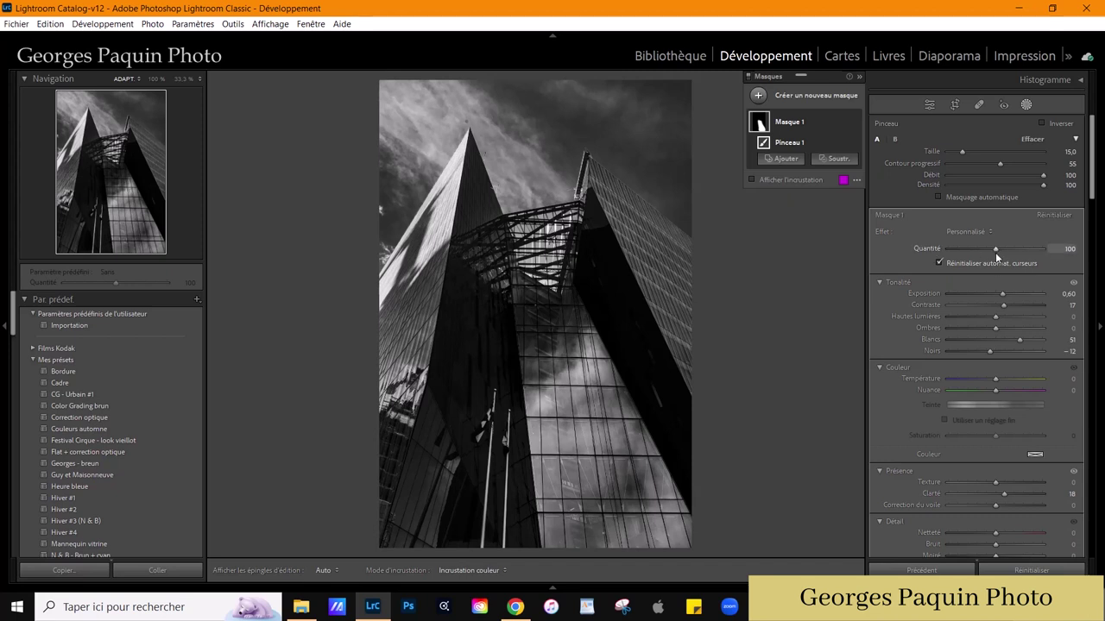
pyautogui.moveTo(995, 251); pyautogui.dragTo(990, 264)
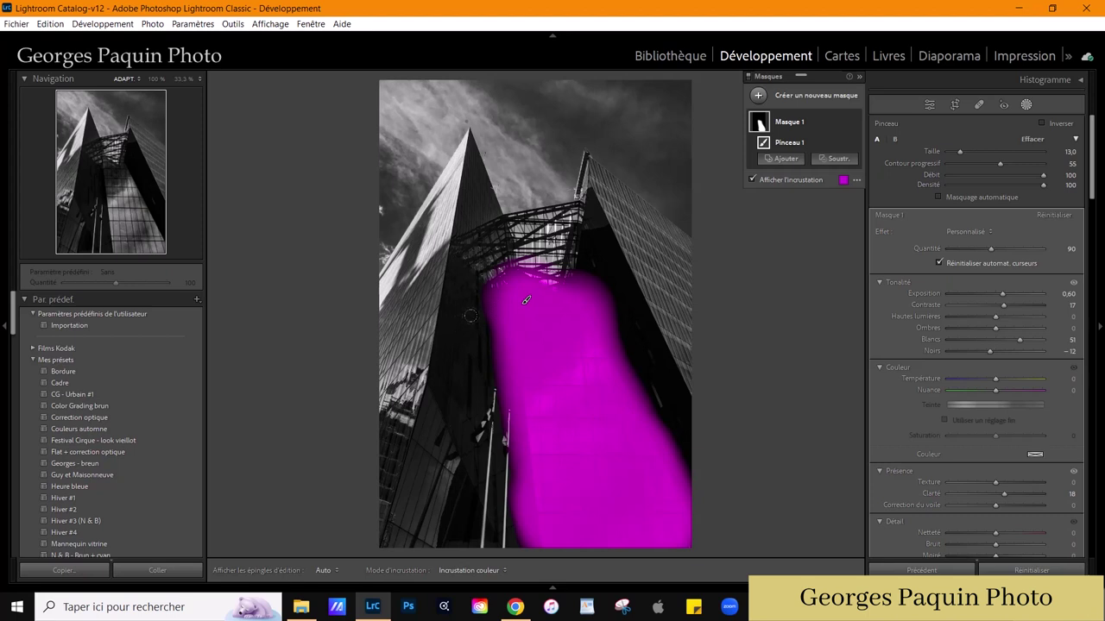
# - Erase the mask's overspill along the tower's left edge with eraser sizes 15 and 9
pyautogui.press('alt')
pyautogui.scroll(1, 461, 326)
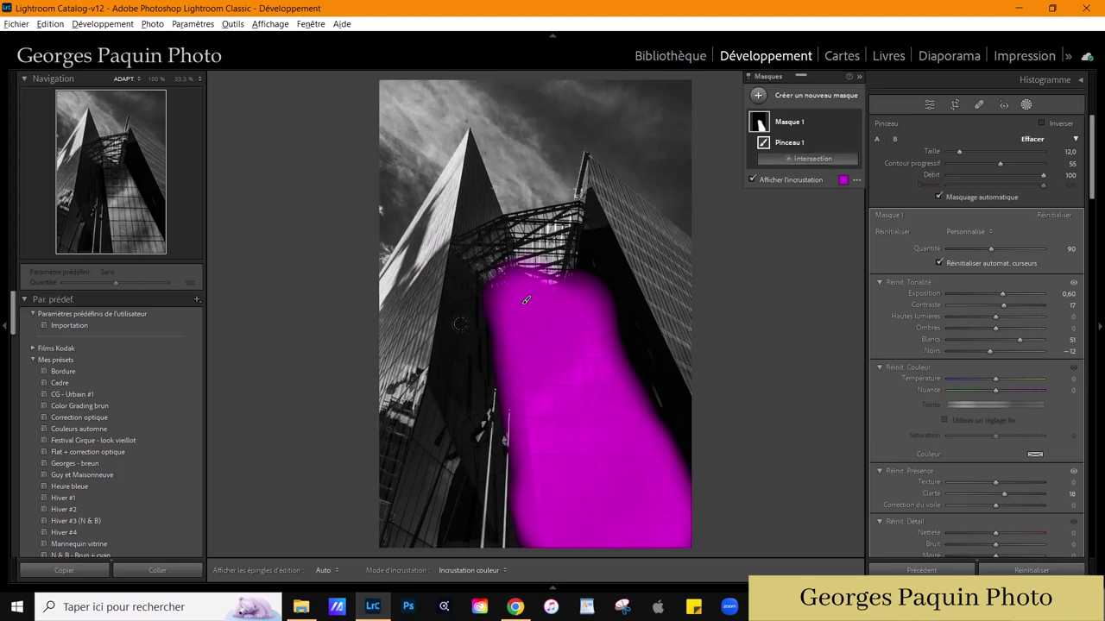
pyautogui.scroll(-2, 460, 324)
pyautogui.scroll(5, 488, 272)
pyautogui.press('h')
pyautogui.moveTo(487, 285); pyautogui.dragTo(518, 531)
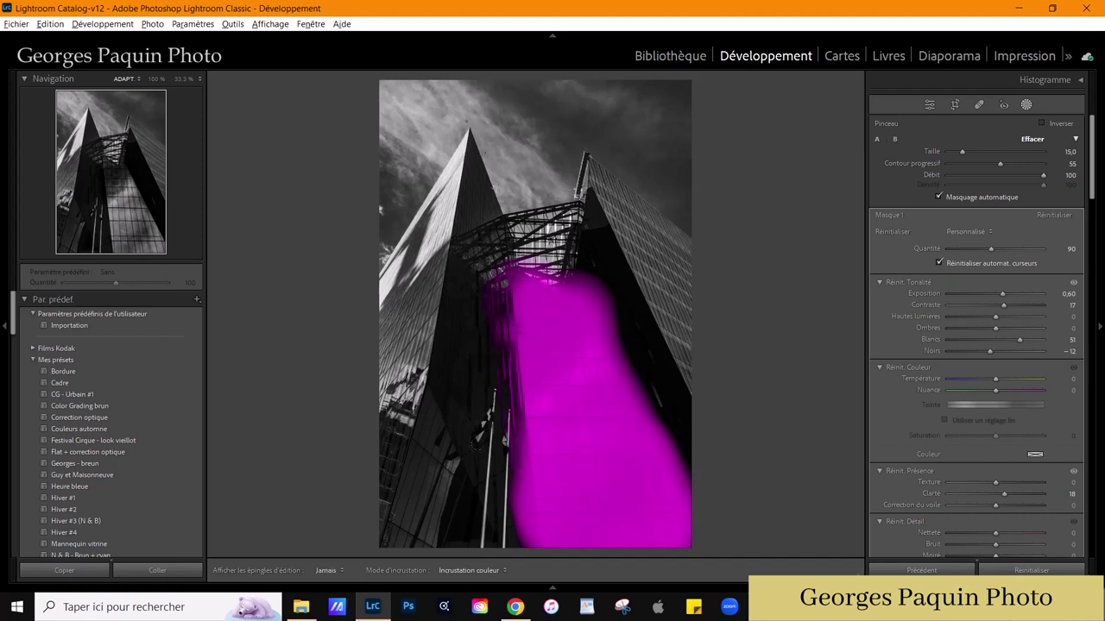
pyautogui.scroll(-5, 510, 528)
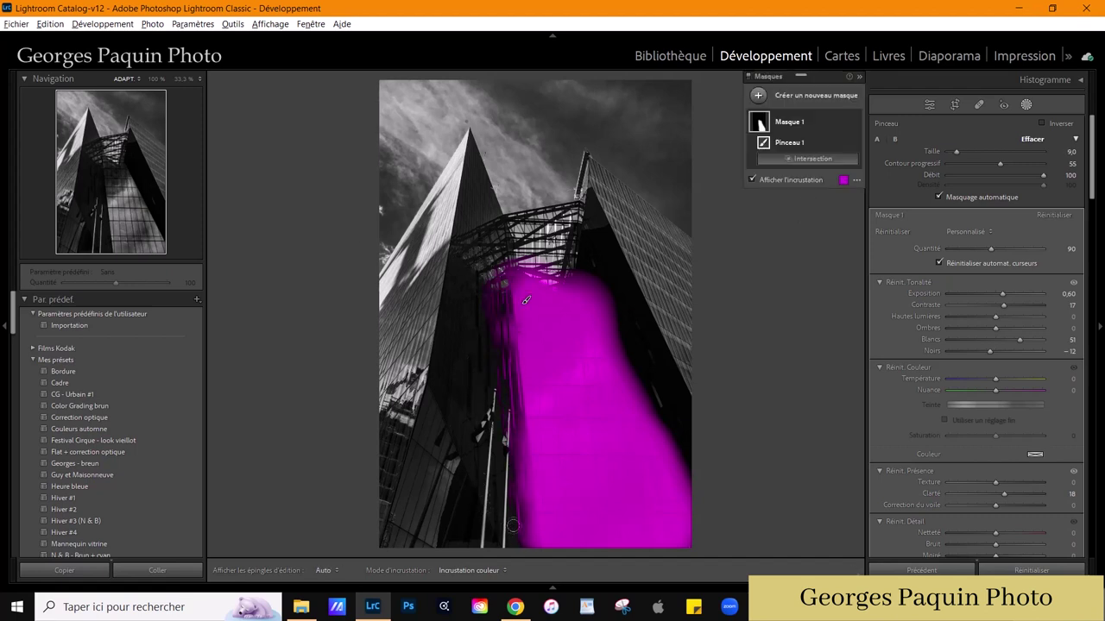
pyautogui.press('h')
pyautogui.moveTo(499, 450); pyautogui.dragTo(483, 267)
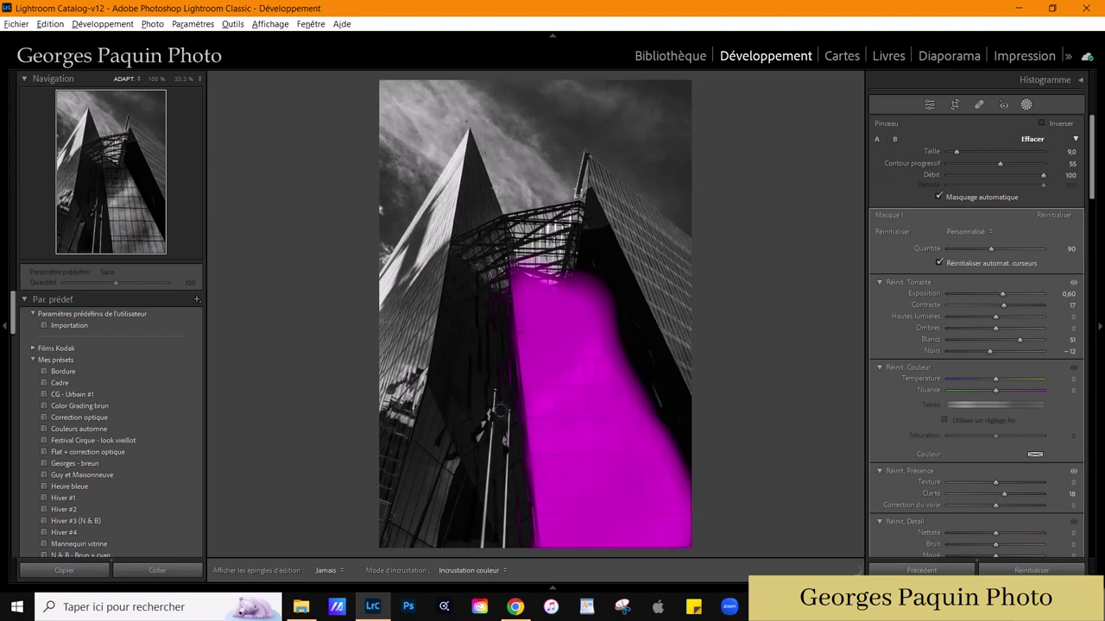
# - Erase the mask's overspill along the right edge up to the roof, then hide the overlay
pyautogui.press('h')
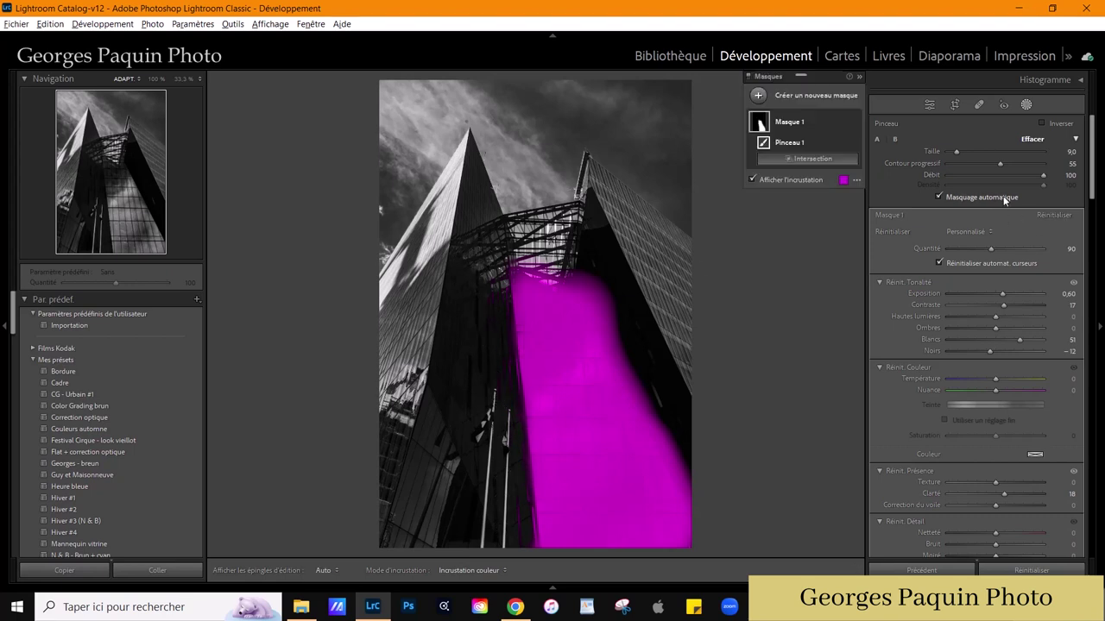
pyautogui.scroll(2, 525, 300)
pyautogui.press('h')
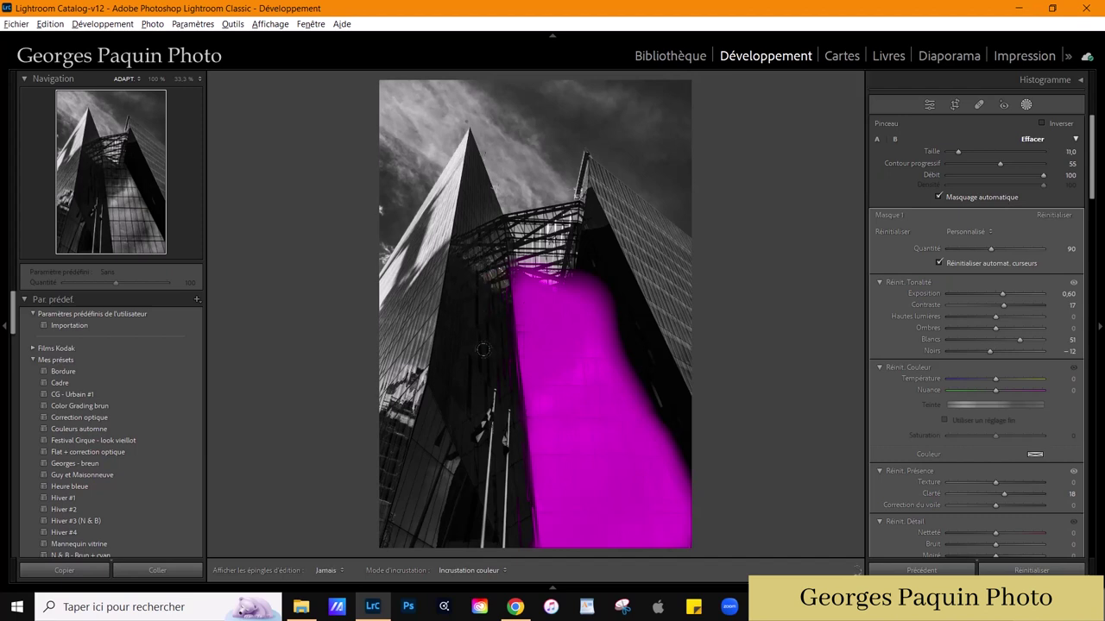
pyautogui.press('h')
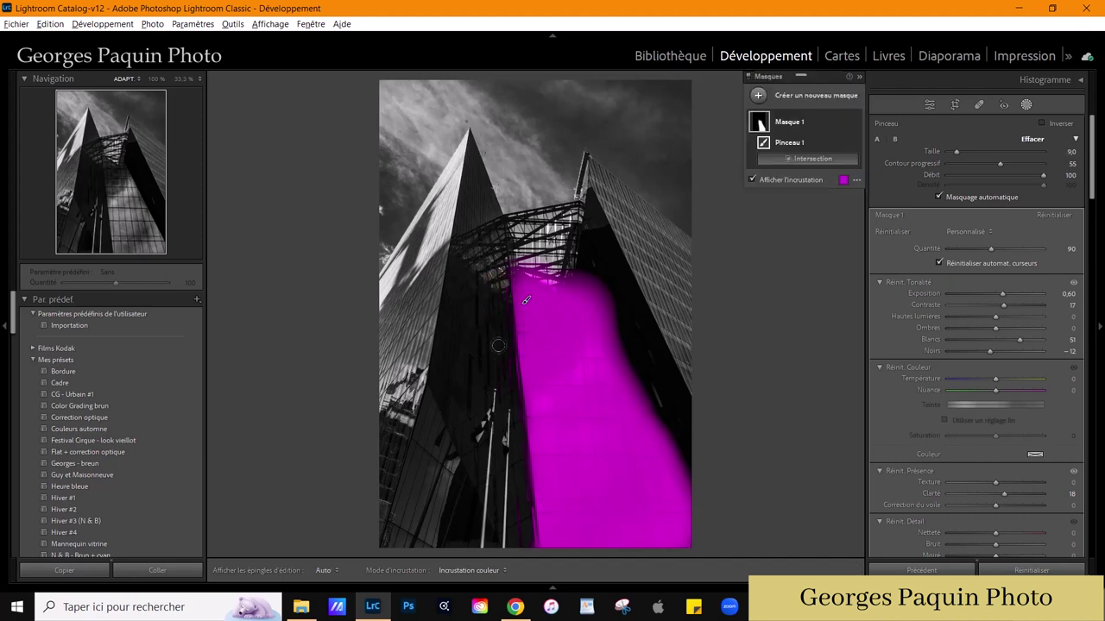
pyautogui.scroll(-2, 494, 345)
pyautogui.scroll(2, 629, 293)
pyautogui.scroll(-2, 570, 250)
pyautogui.moveTo(570, 268)
pyautogui.mouseDown()
pyautogui.moveTo(629, 393)
pyautogui.moveTo(660, 420)
pyautogui.mouseUp()
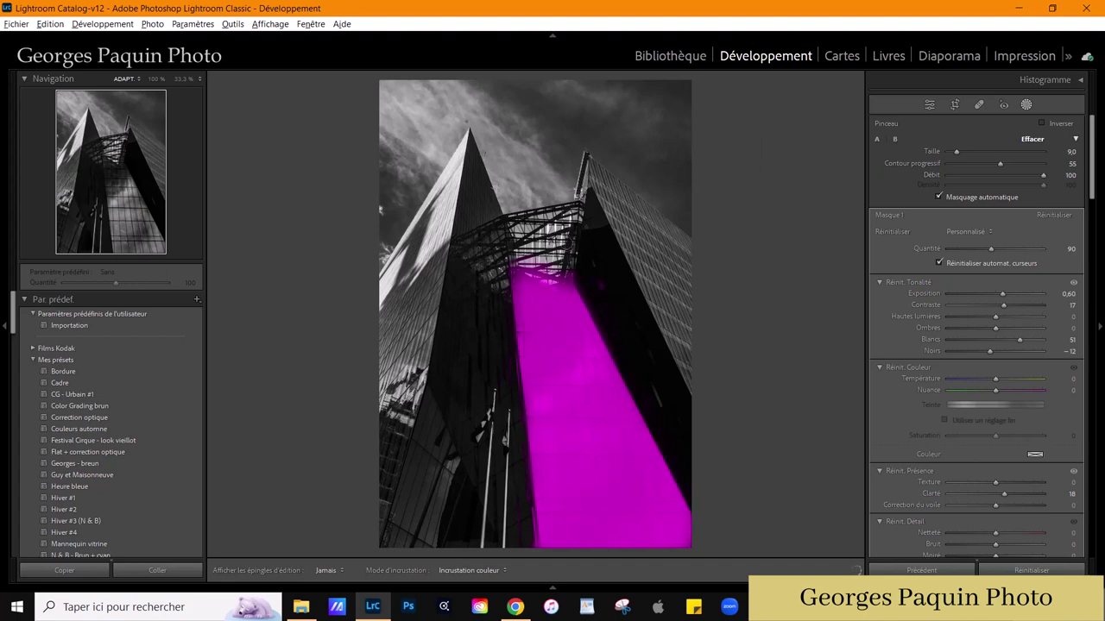
pyautogui.moveTo(660, 420); pyautogui.dragTo(567, 243)
pyautogui.scroll(-1, 629, 379)
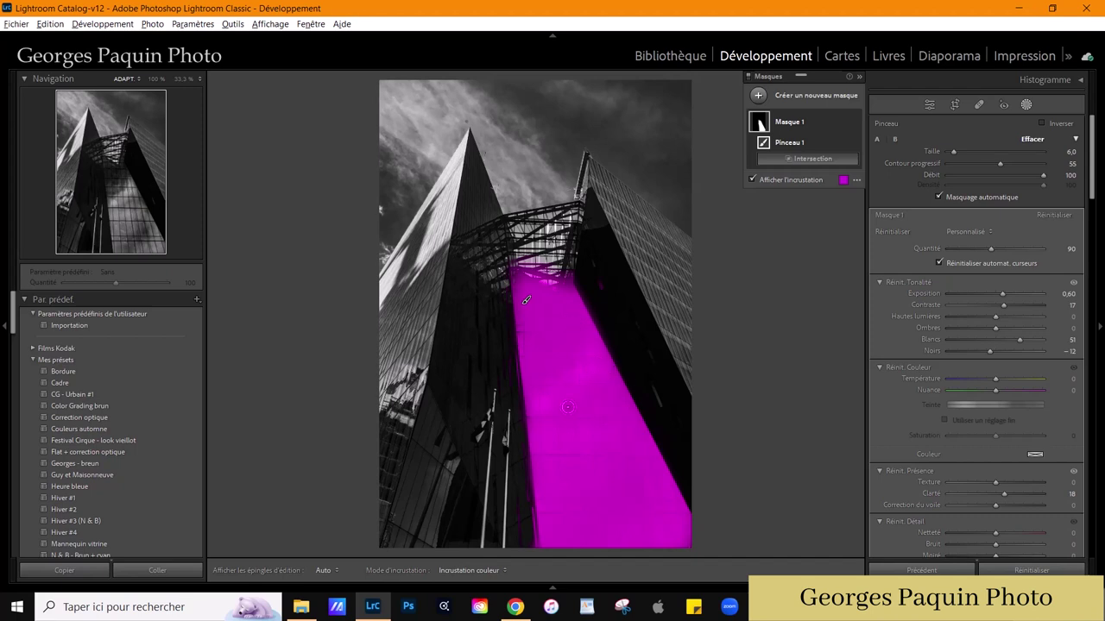
pyautogui.press('alt')
pyautogui.click(752, 179)
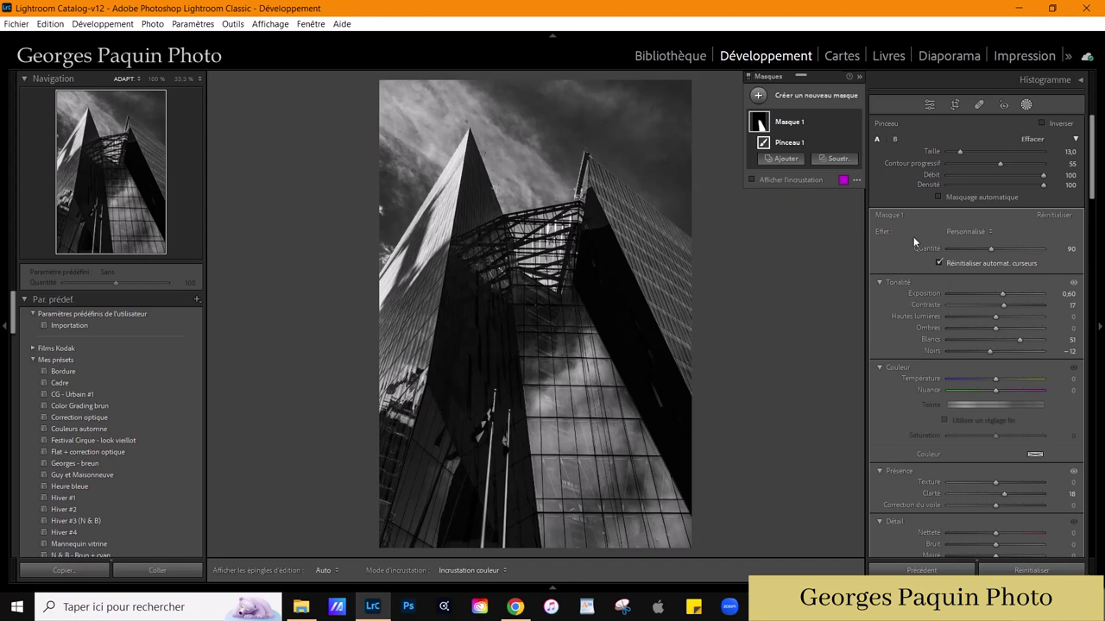
# - Close masking and set Red in the black-and-white mix to −74
pyautogui.click(929, 107)
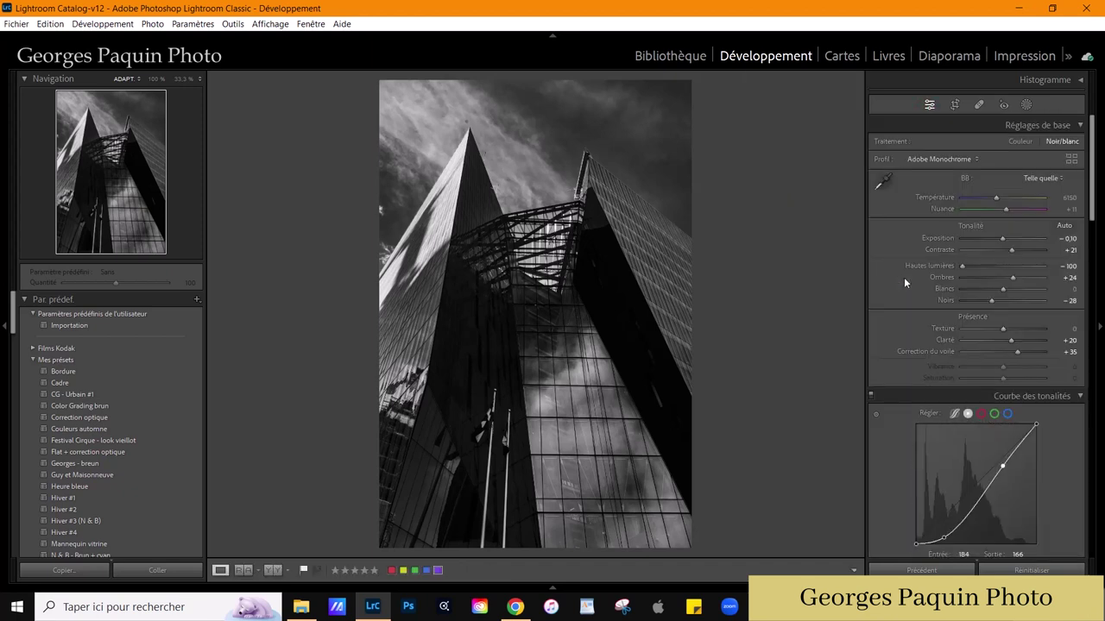
pyautogui.scroll(-3, 904, 278)
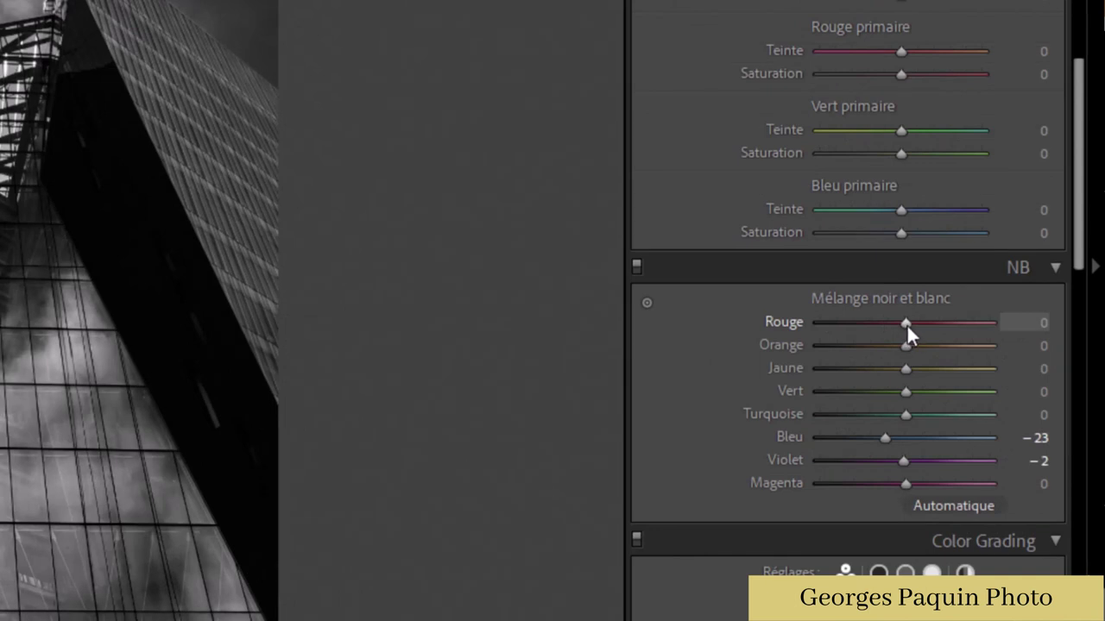
pyautogui.moveTo(906, 325); pyautogui.dragTo(843, 385)
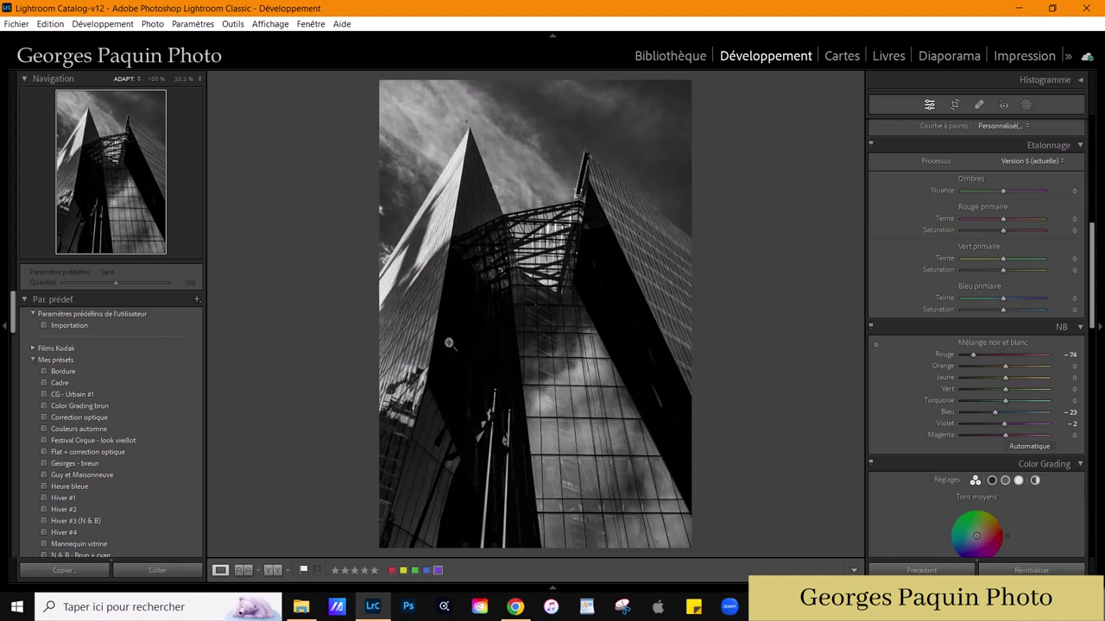
# - Tint the shadows faint magenta (hue 345, saturation 4) with slightly lower luminance
pyautogui.scroll(-3, 902, 303)
pyautogui.scroll(-3, 903, 303)
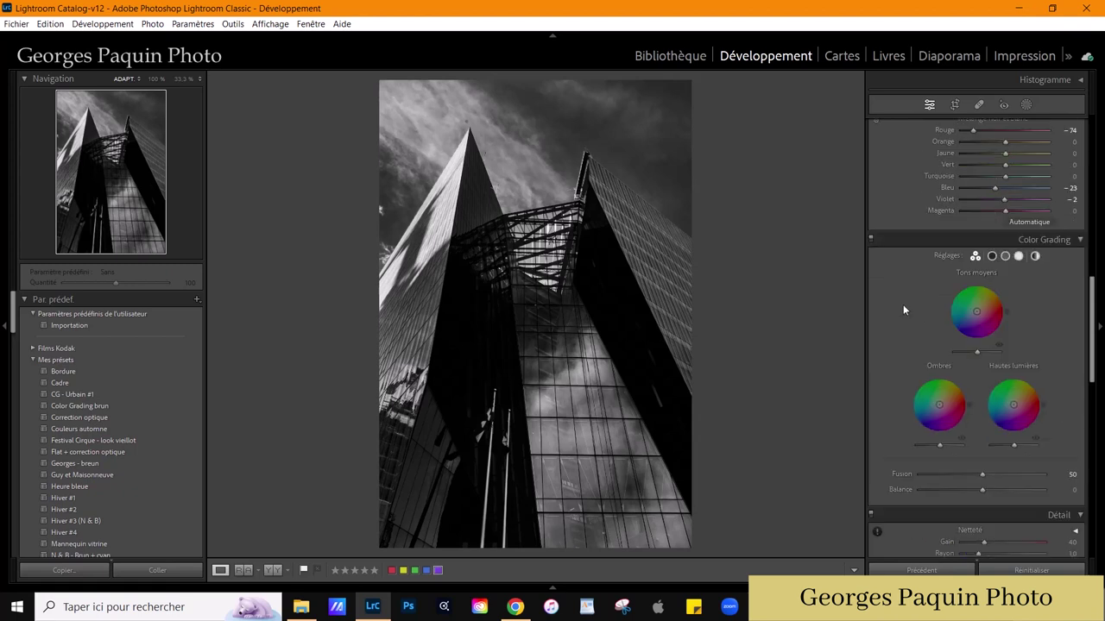
pyautogui.click(991, 256)
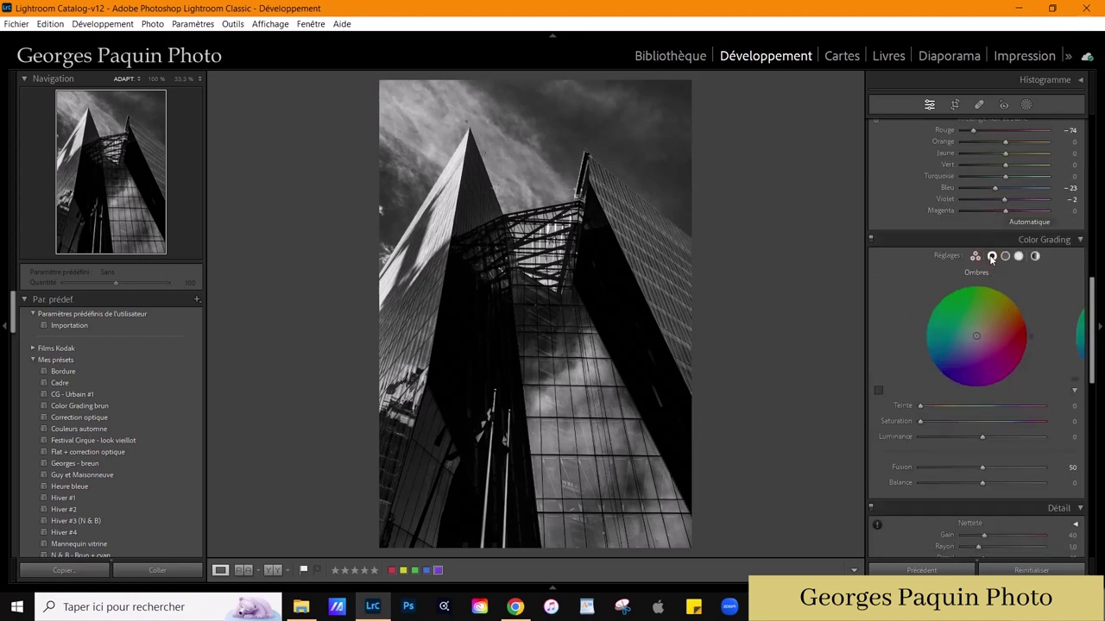
pyautogui.moveTo(976, 337)
pyautogui.mouseDown()
pyautogui.moveTo(1037, 326)
pyautogui.moveTo(1029, 351)
pyautogui.mouseUp()
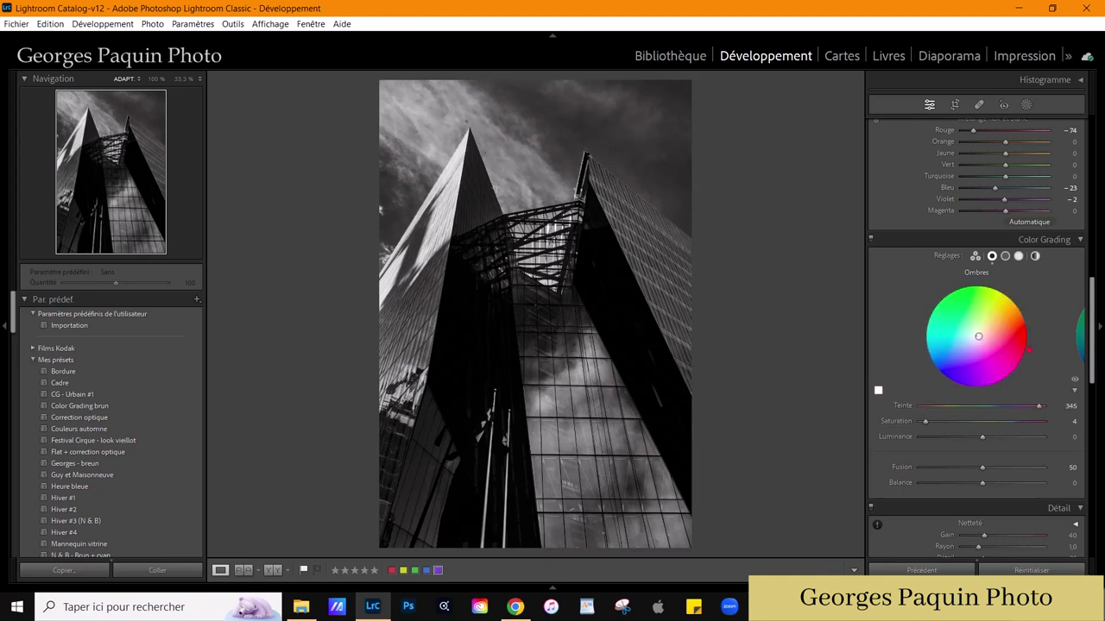
pyautogui.moveTo(924, 422); pyautogui.dragTo(927, 423)
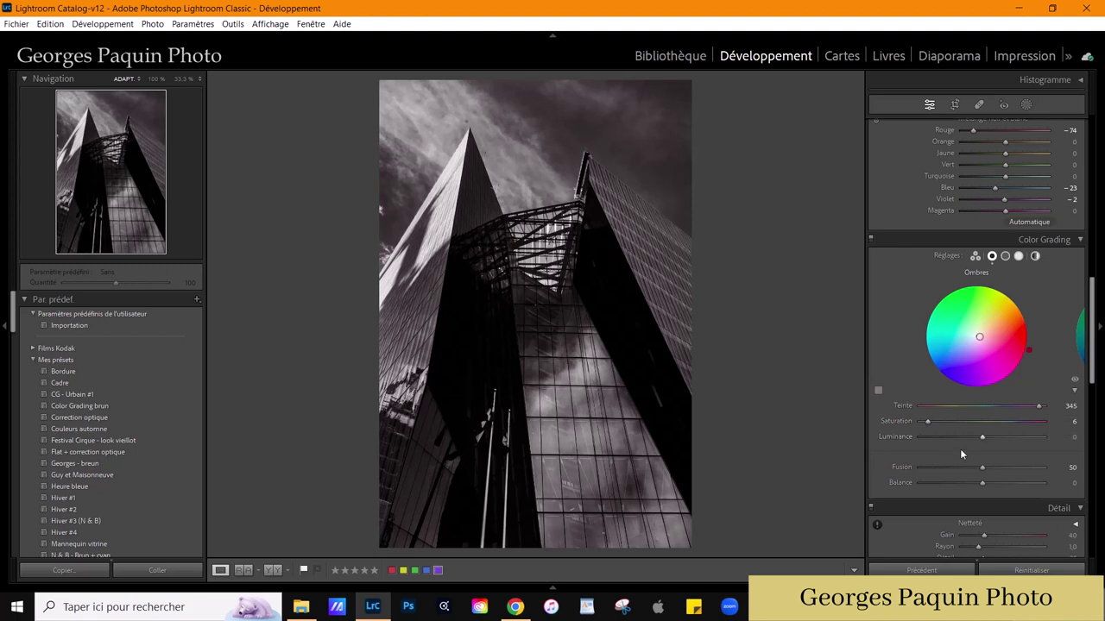
pyautogui.moveTo(978, 440); pyautogui.dragTo(923, 421)
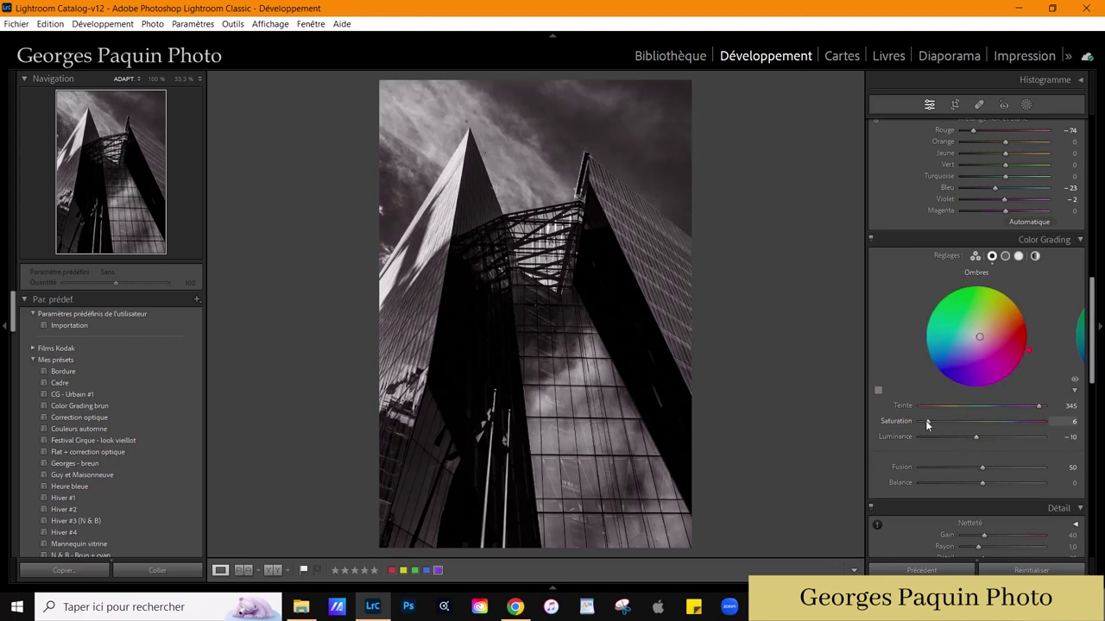
# - Give the highlights a faint yellow tint: Hue 74, Saturation 8, Luminance +24
pyautogui.click(1019, 257)
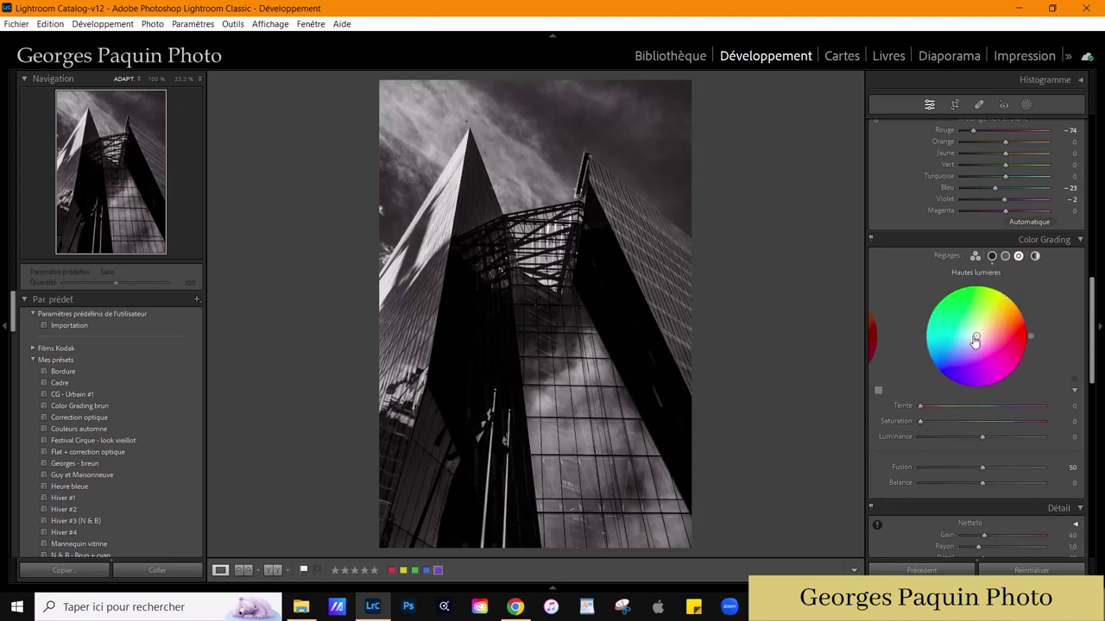
pyautogui.moveTo(976, 335); pyautogui.dragTo(990, 283)
pyautogui.doubleClick(925, 423)
pyautogui.moveTo(922, 422); pyautogui.dragTo(931, 423)
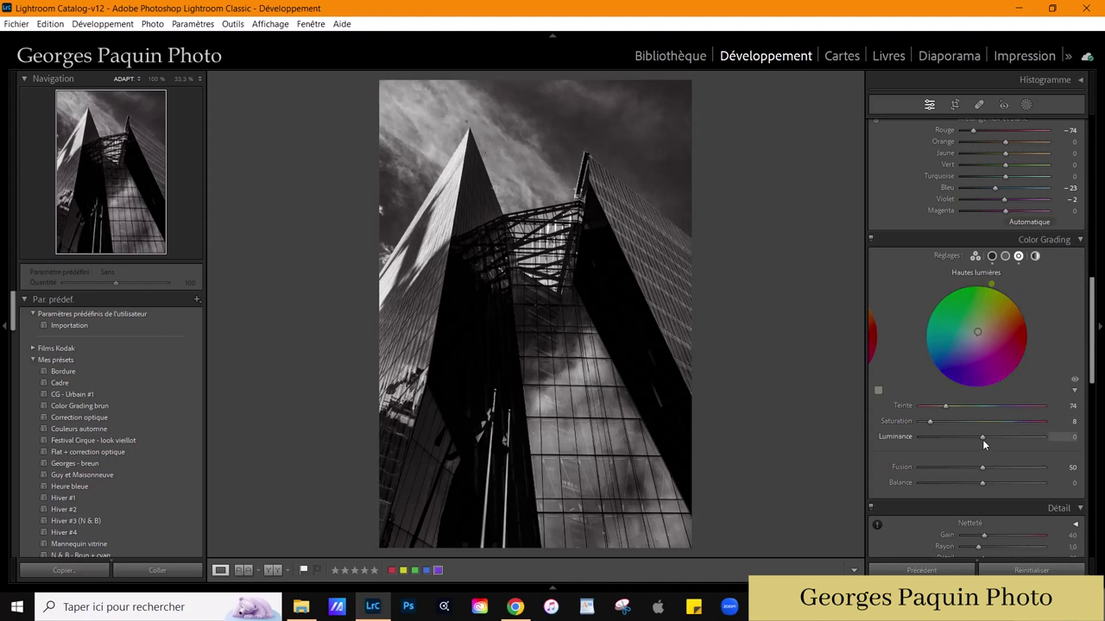
pyautogui.moveTo(983, 441); pyautogui.dragTo(996, 439)
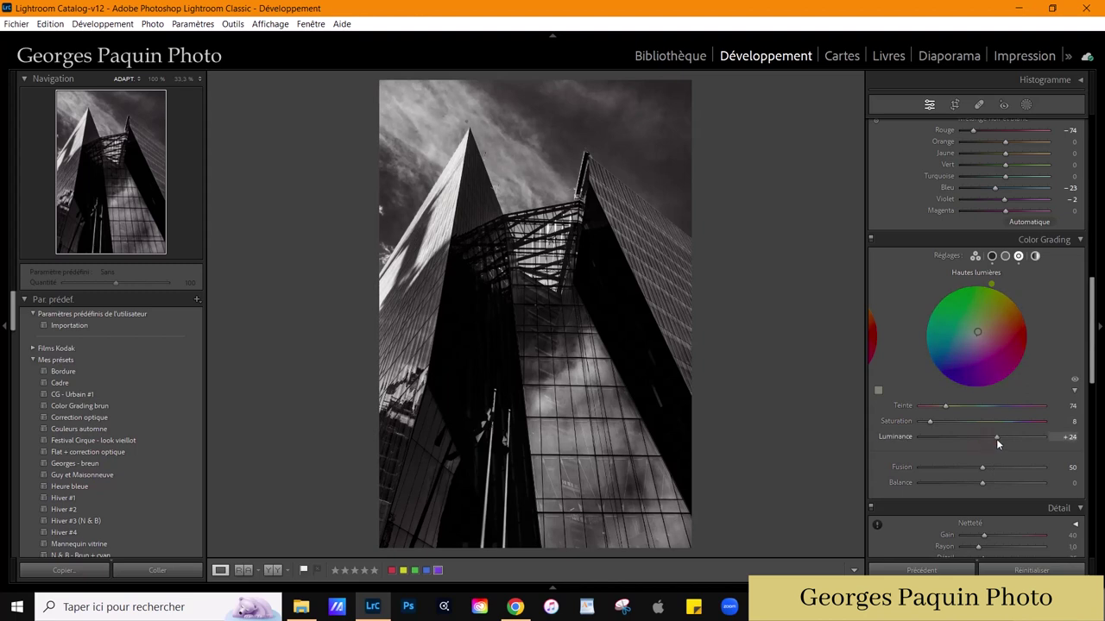
# - Tint the midtones cyan (hue 180, saturation 7), set Balance −33 and Blending 62
pyautogui.click(1004, 256)
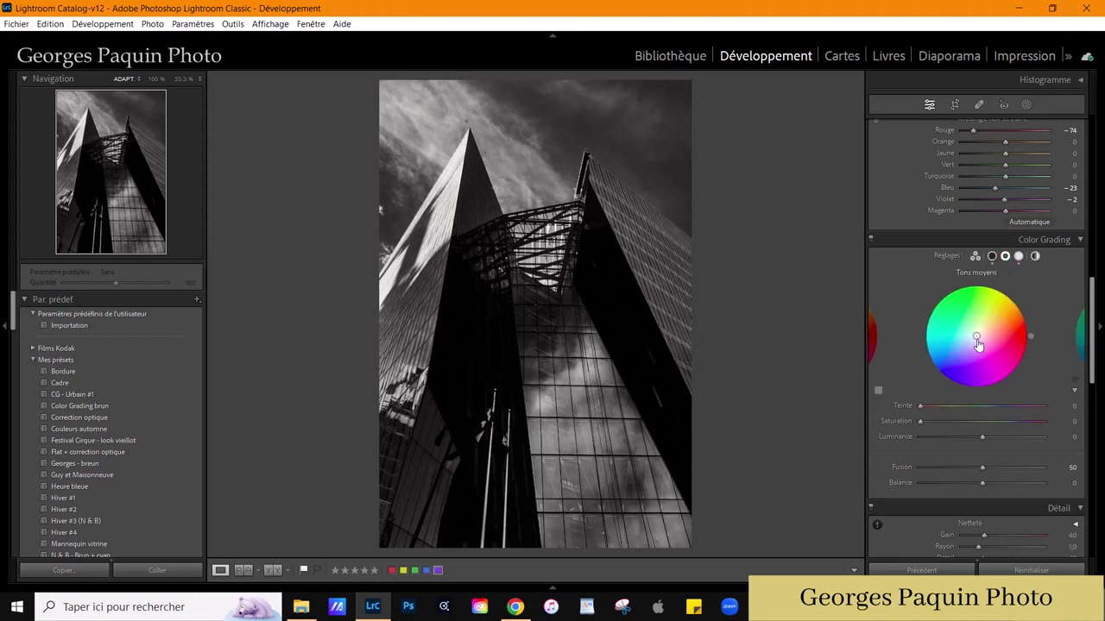
pyautogui.moveTo(978, 344)
pyautogui.mouseDown()
pyautogui.moveTo(928, 352)
pyautogui.moveTo(922, 335)
pyautogui.mouseUp()
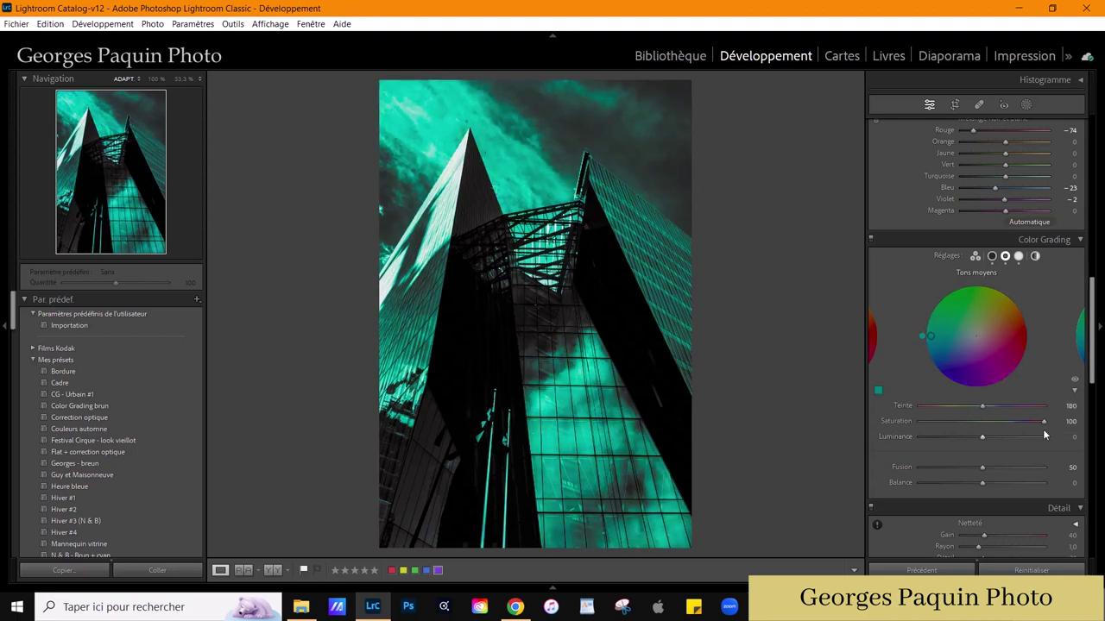
pyautogui.moveTo(1043, 421); pyautogui.dragTo(933, 422)
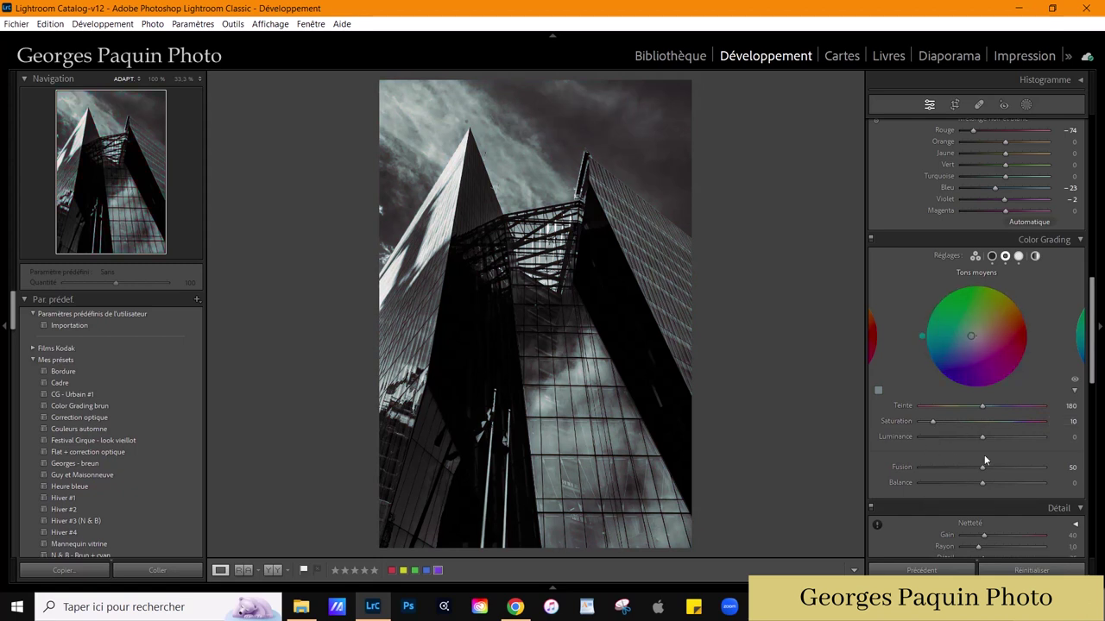
pyautogui.moveTo(932, 422); pyautogui.dragTo(928, 422)
pyautogui.moveTo(976, 484); pyautogui.dragTo(962, 515)
pyautogui.click(991, 256)
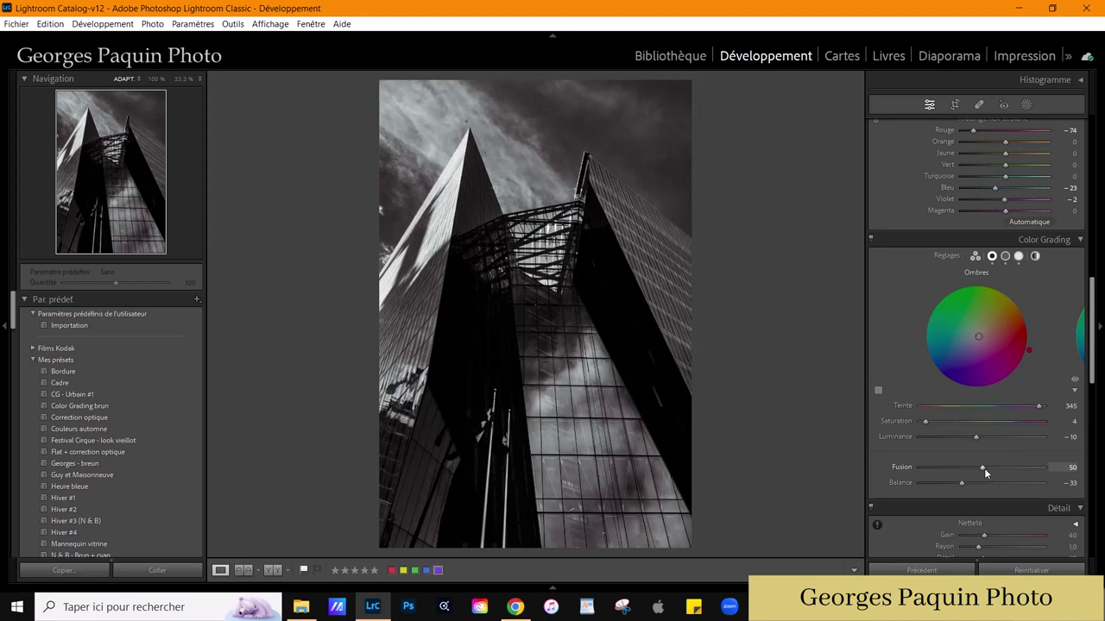
pyautogui.moveTo(983, 468); pyautogui.dragTo(996, 468)
# - Magnify the sky around the spire to 50% and activate Spot Removal at size 76
pyautogui.click(438, 106)
pyautogui.hotkey('ctrl', '=')
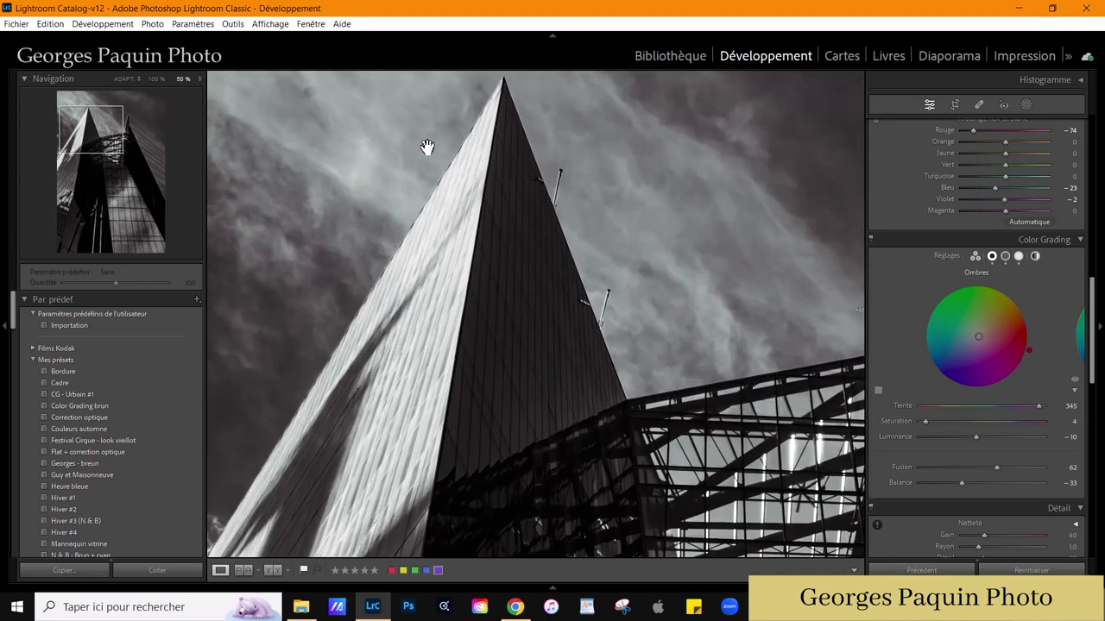
pyautogui.moveTo(424, 143); pyautogui.dragTo(501, 267)
pyautogui.moveTo(369, 239)
pyautogui.mouseDown()
pyautogui.moveTo(553, 249)
pyautogui.moveTo(387, 276)
pyautogui.mouseUp()
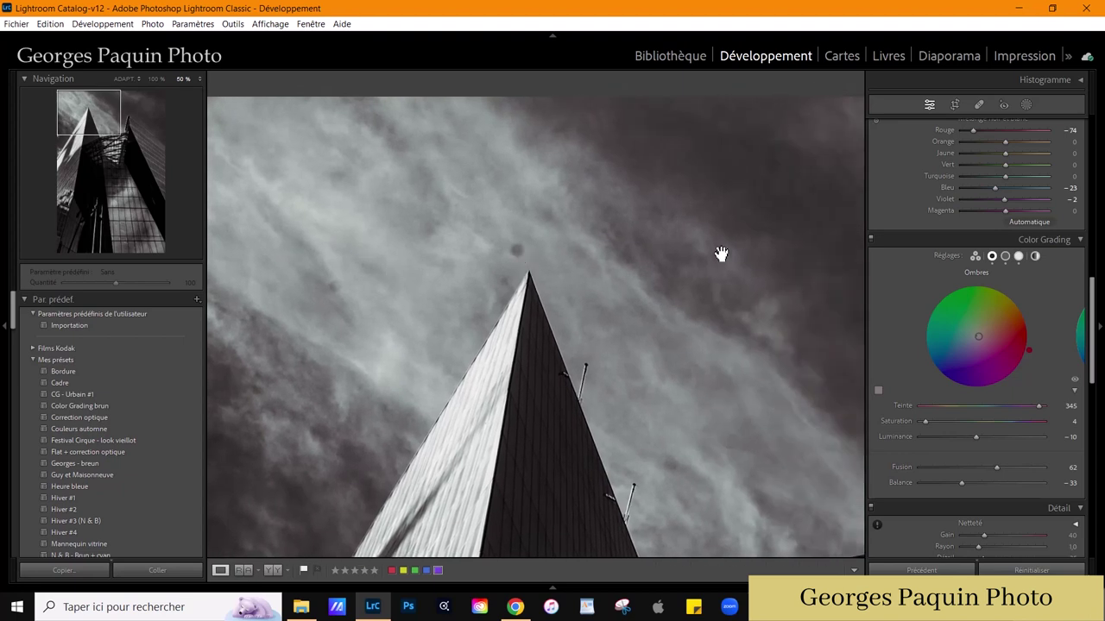
pyautogui.moveTo(720, 251); pyautogui.dragTo(530, 328)
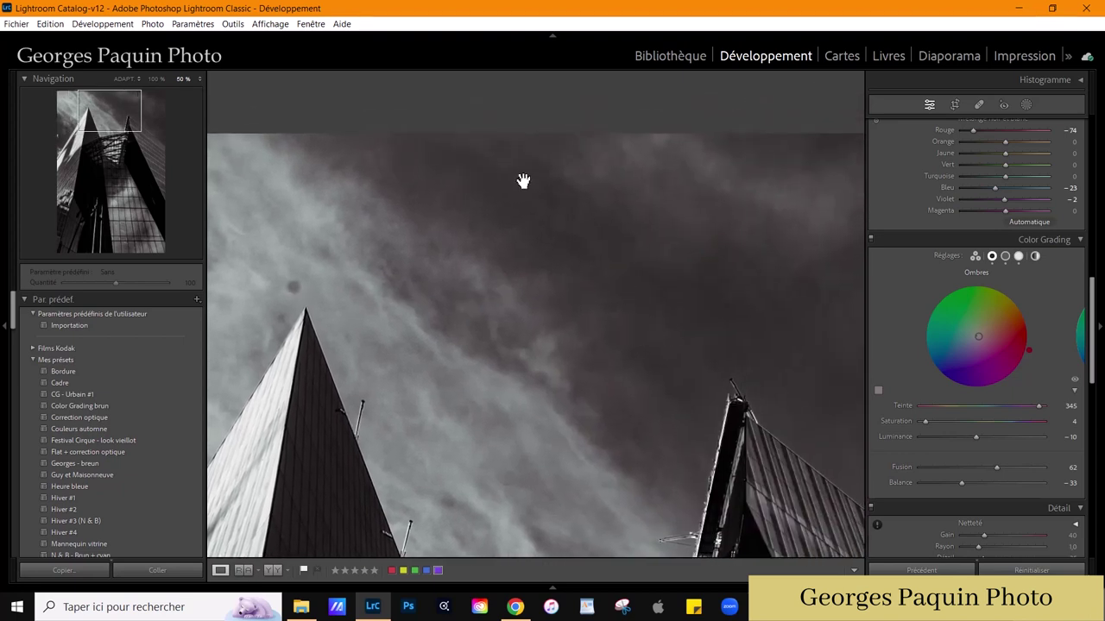
pyautogui.moveTo(726, 308); pyautogui.dragTo(487, 296)
pyautogui.moveTo(722, 407)
pyautogui.mouseDown()
pyautogui.moveTo(431, 313)
pyautogui.moveTo(820, 399)
pyautogui.mouseUp()
pyautogui.moveTo(390, 322)
pyautogui.mouseDown()
pyautogui.moveTo(428, 343)
pyautogui.moveTo(700, 350)
pyautogui.mouseUp()
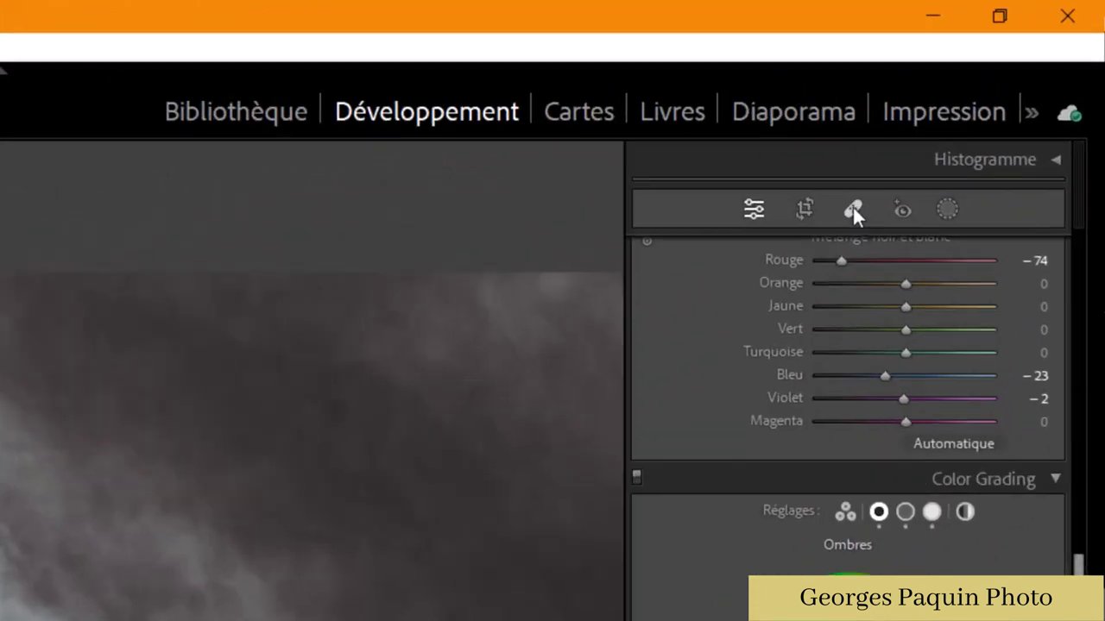
pyautogui.click(853, 207)
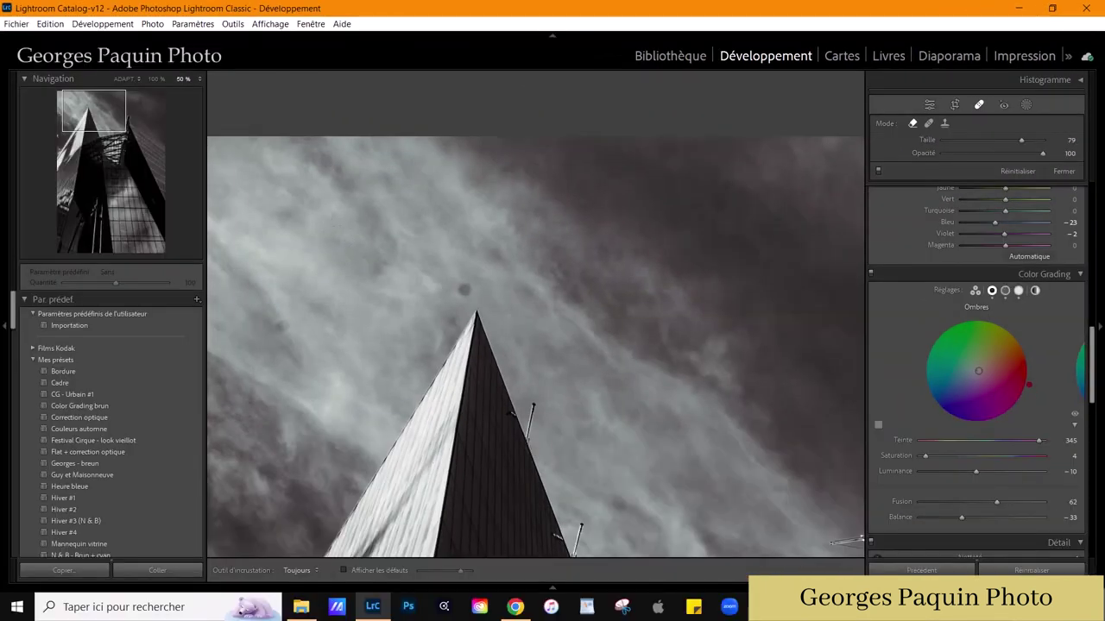
pyautogui.press('[')
# - Bring both building tops into view and heal a sky dust spot with a slightly larger brush
pyautogui.click(463, 288)
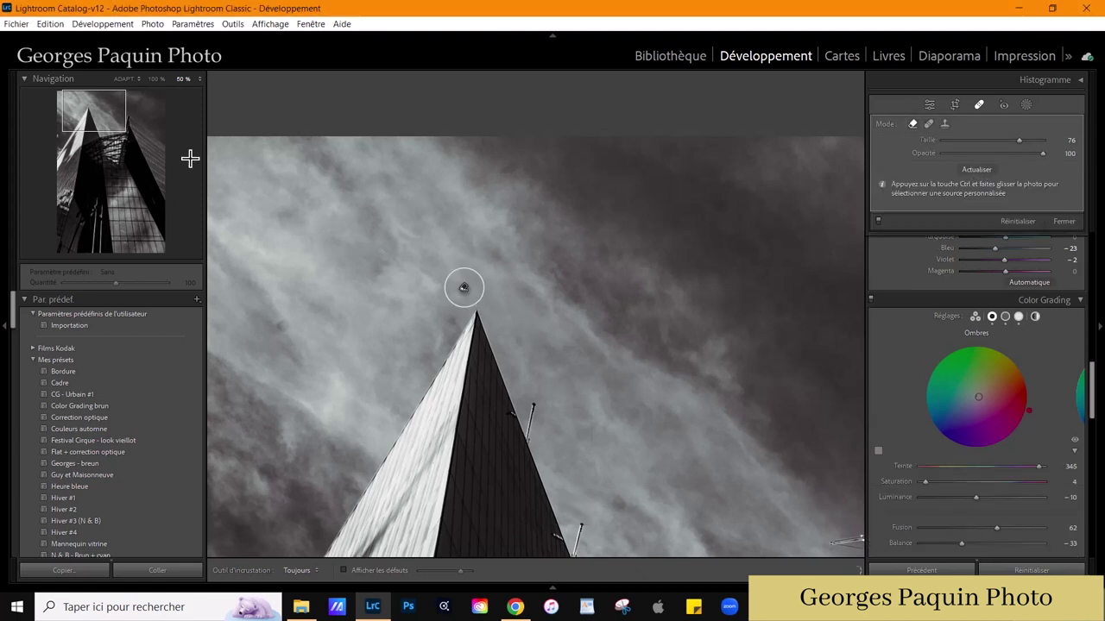
pyautogui.click(115, 120)
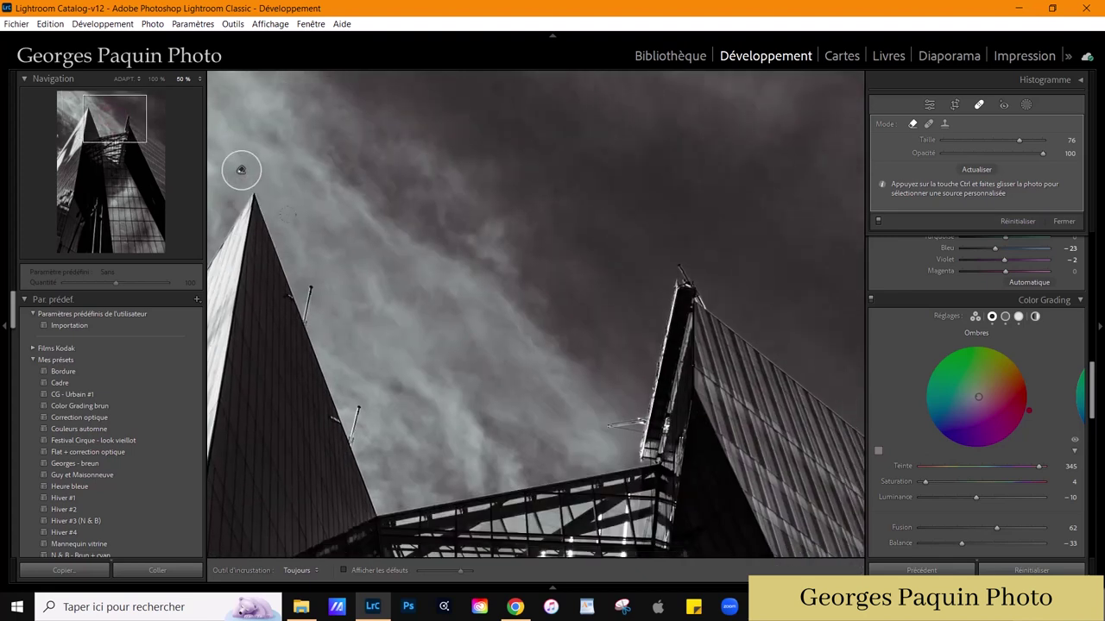
pyautogui.press(']')
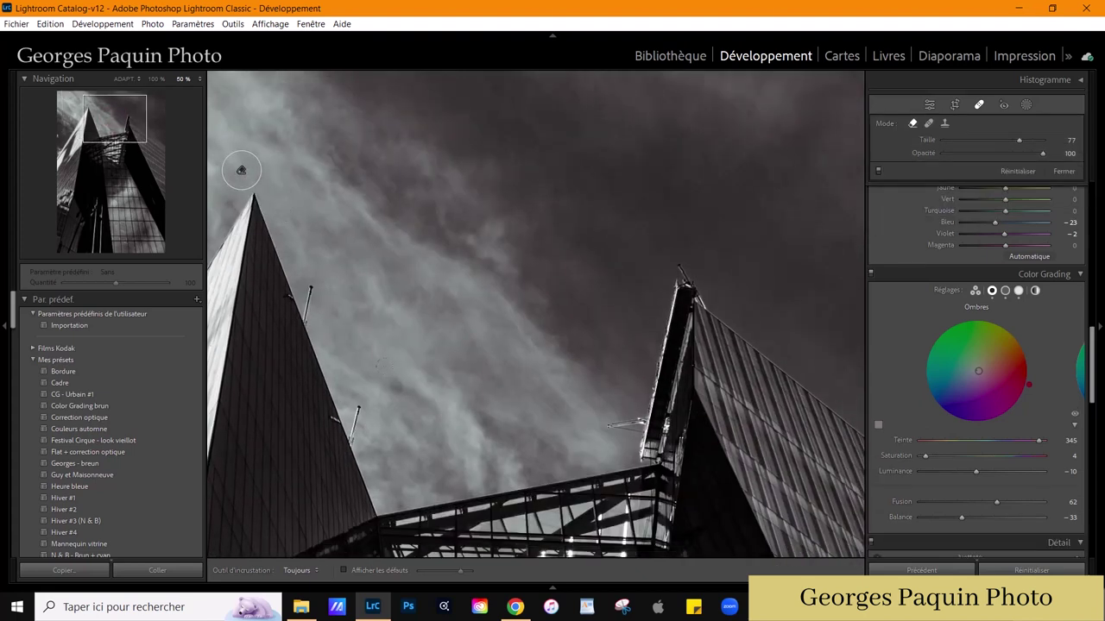
pyautogui.click(397, 387)
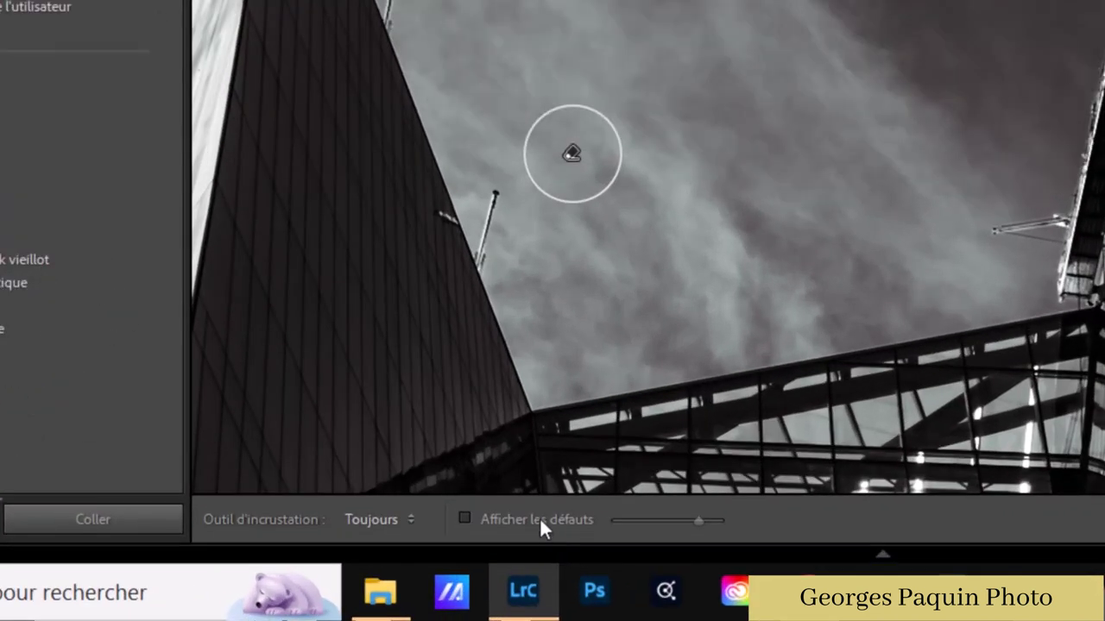
# - Turn on Visualize Spots and tune its threshold to reveal dust above the spires
pyautogui.click(539, 523)
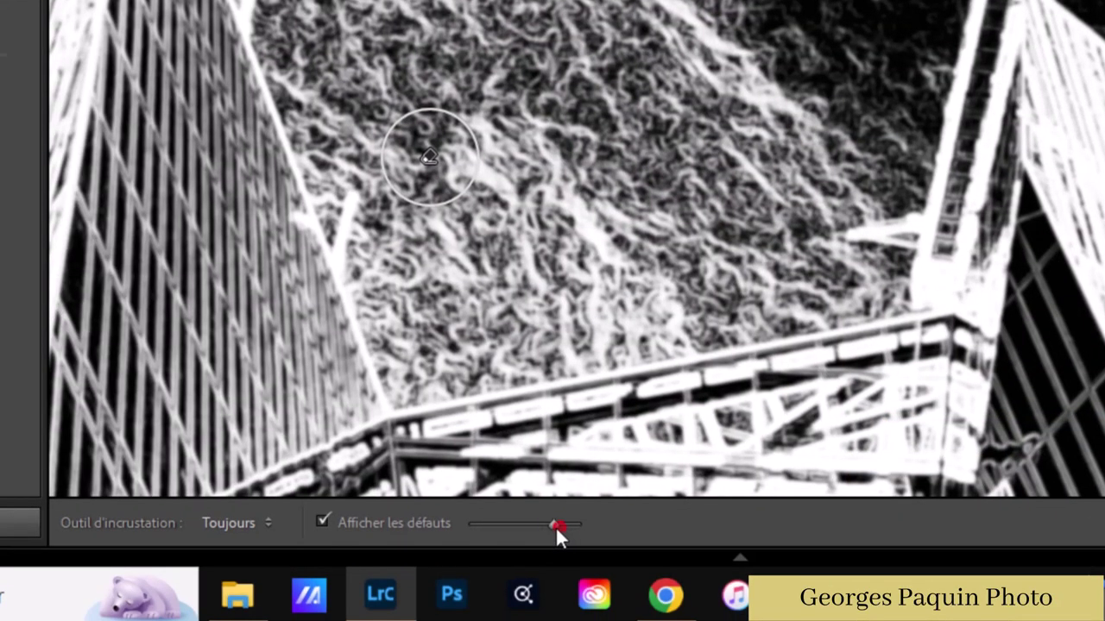
pyautogui.moveTo(557, 528)
pyautogui.mouseDown()
pyautogui.moveTo(536, 537)
pyautogui.moveTo(543, 543)
pyautogui.mouseUp()
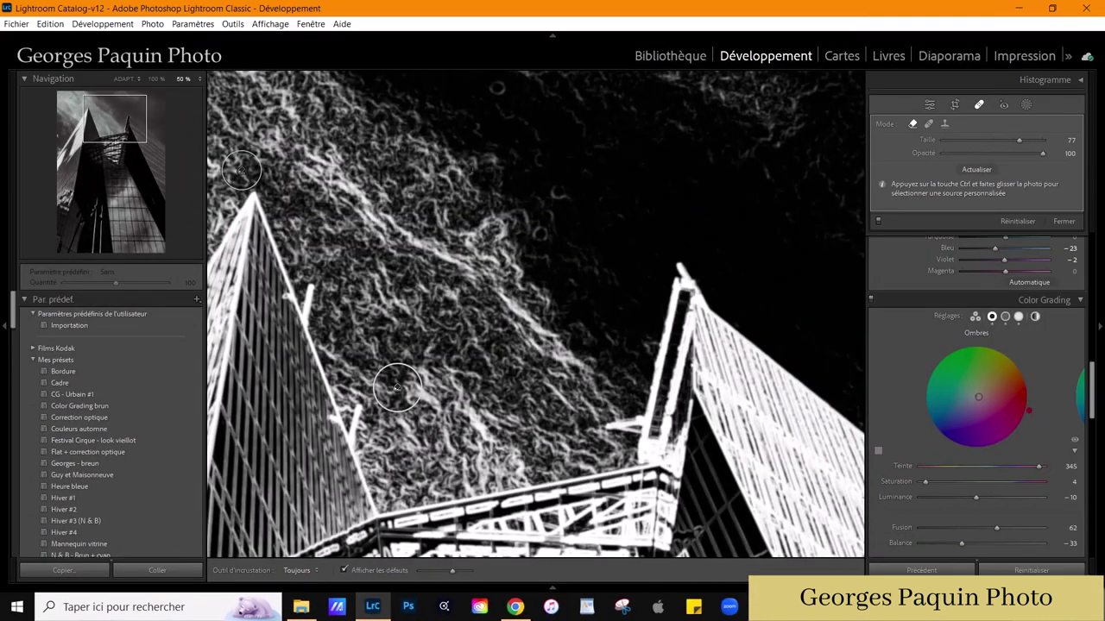
pyautogui.moveTo(493, 178); pyautogui.dragTo(569, 328)
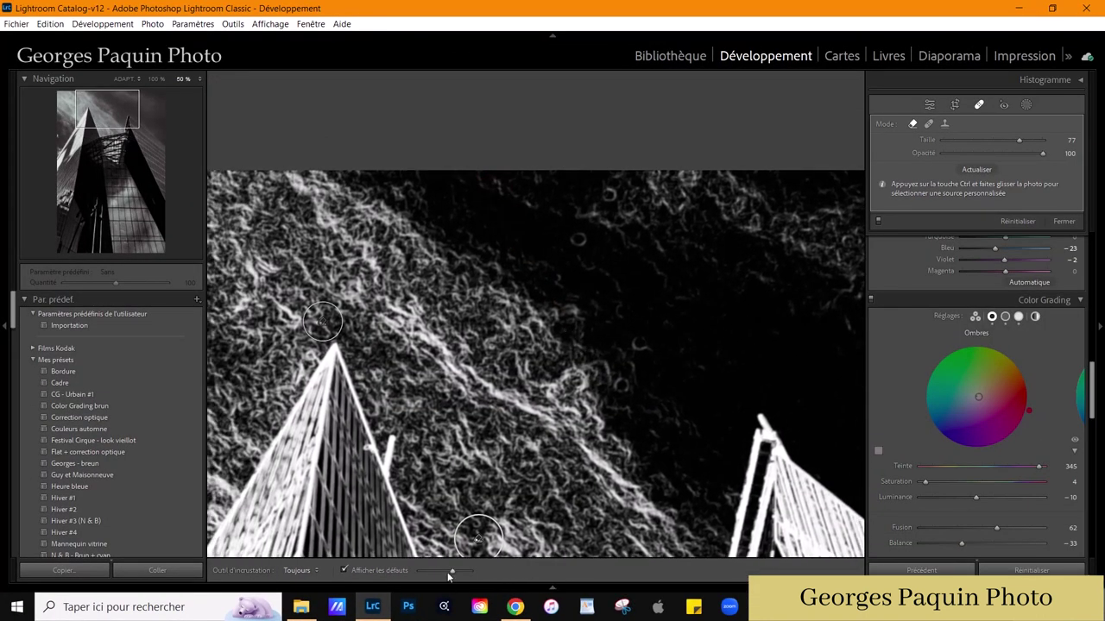
pyautogui.moveTo(453, 571); pyautogui.dragTo(460, 576)
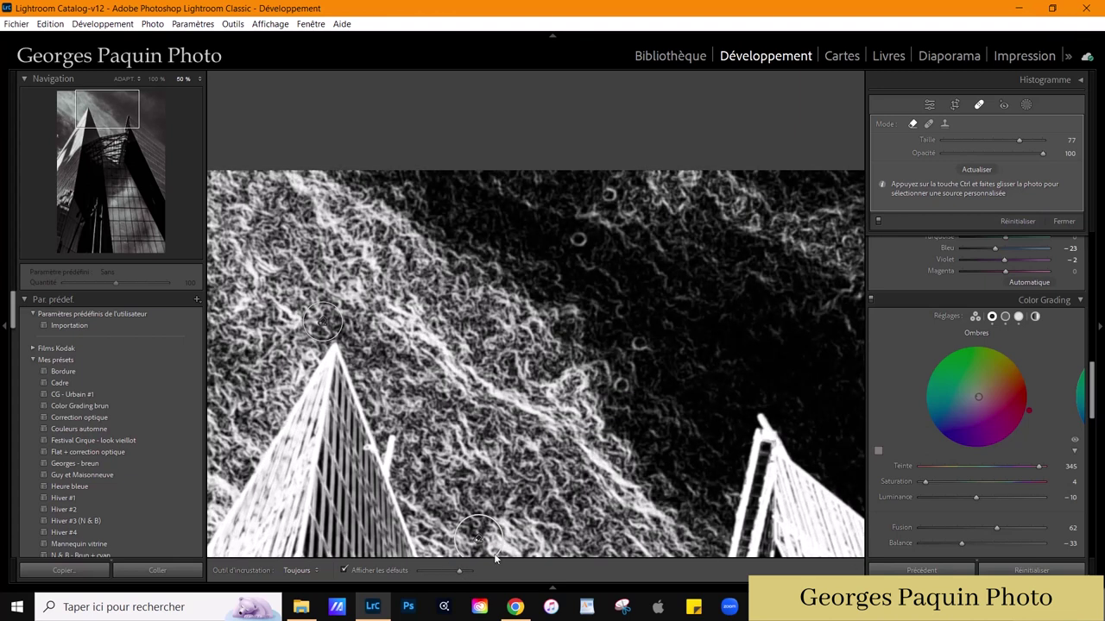
pyautogui.scroll(-1, 551, 248)
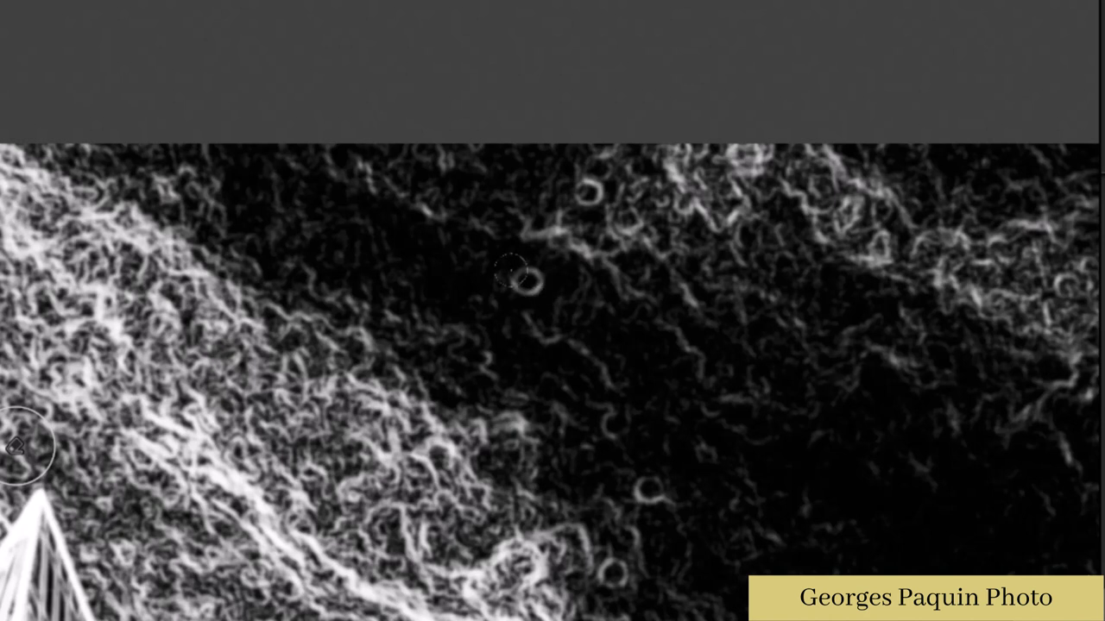
# - Heal four more sky dust specks, including a small ring-shaped spot
pyautogui.click(526, 280)
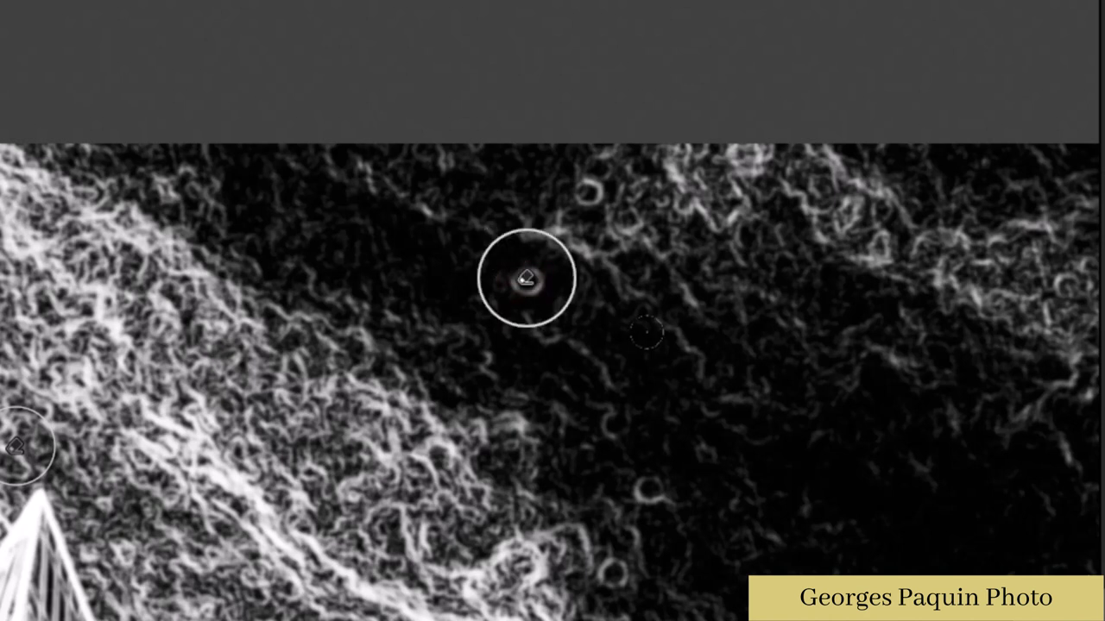
pyautogui.click(651, 494)
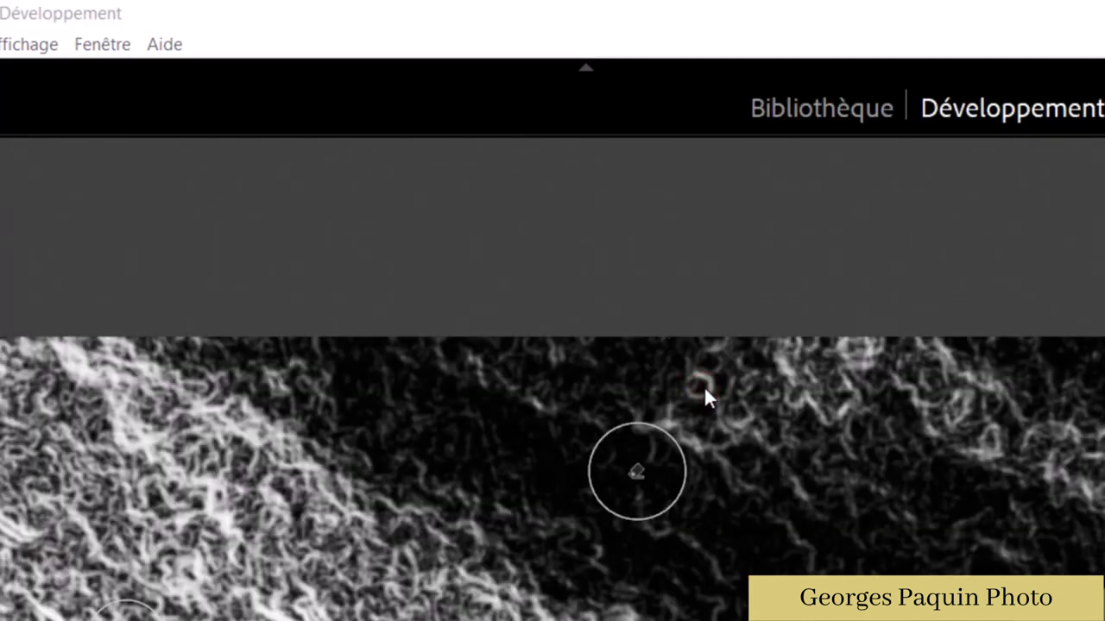
pyautogui.click(703, 389)
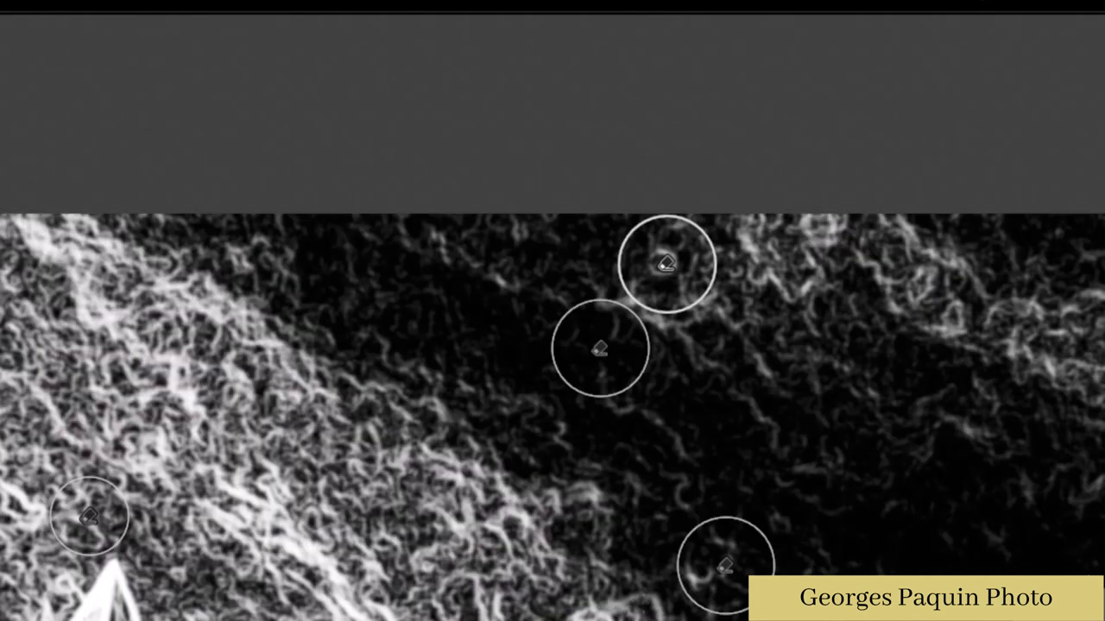
pyautogui.click(554, 313)
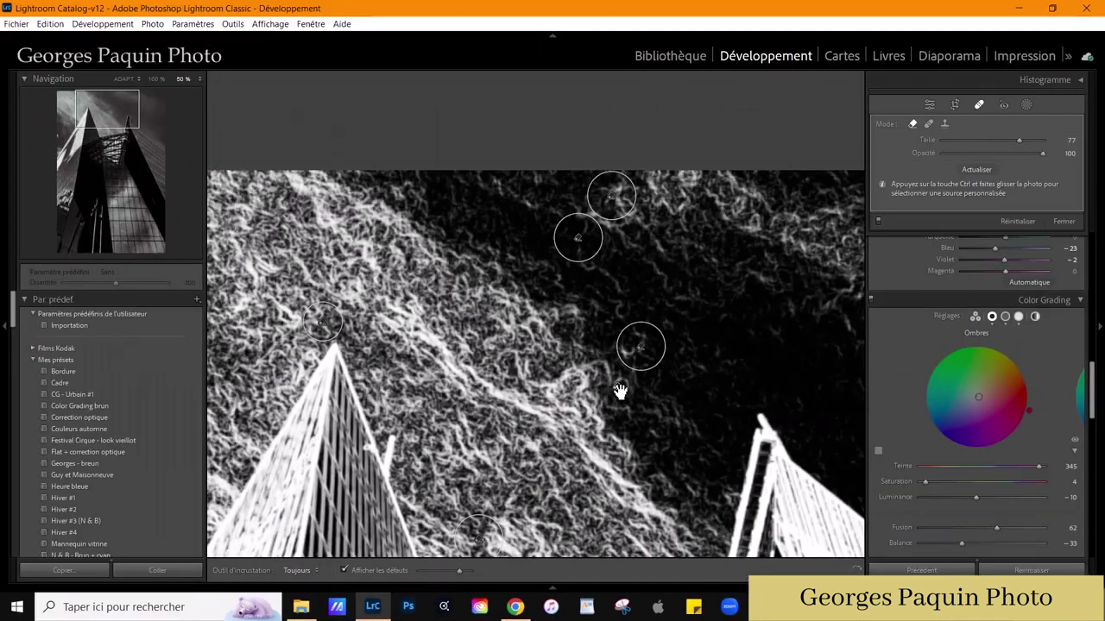
# - Pan around the sky and spire tip to check the cleanup, then turn off Visualize Spots
pyautogui.moveTo(112, 112); pyautogui.dragTo(147, 111)
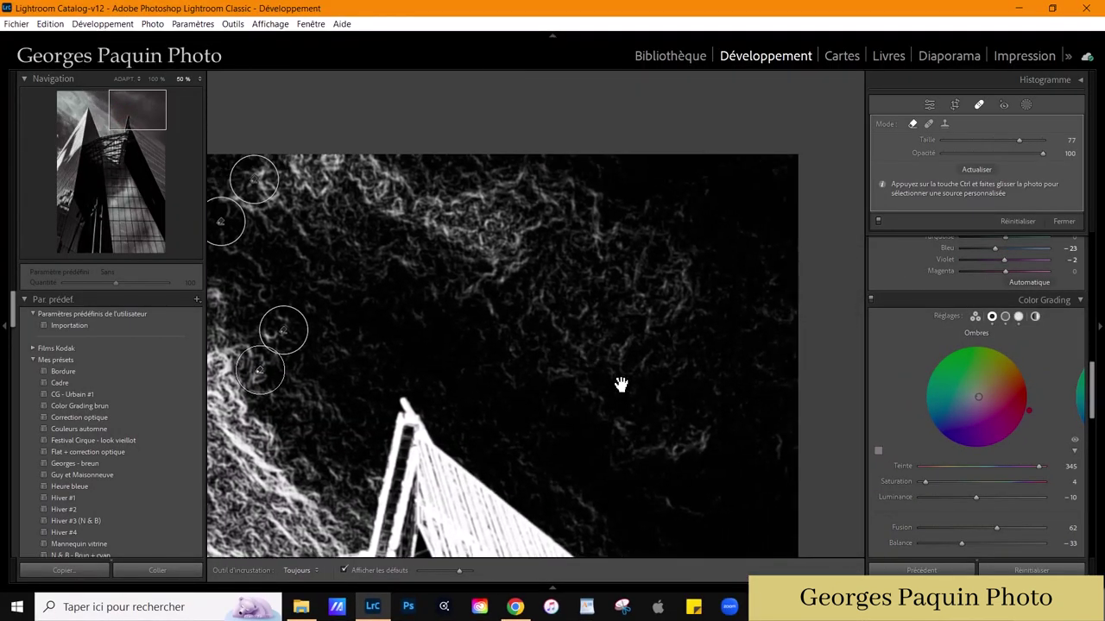
pyautogui.moveTo(619, 382); pyautogui.dragTo(584, 230)
pyautogui.moveTo(555, 327); pyautogui.dragTo(662, 373)
pyautogui.moveTo(353, 264); pyautogui.dragTo(476, 325)
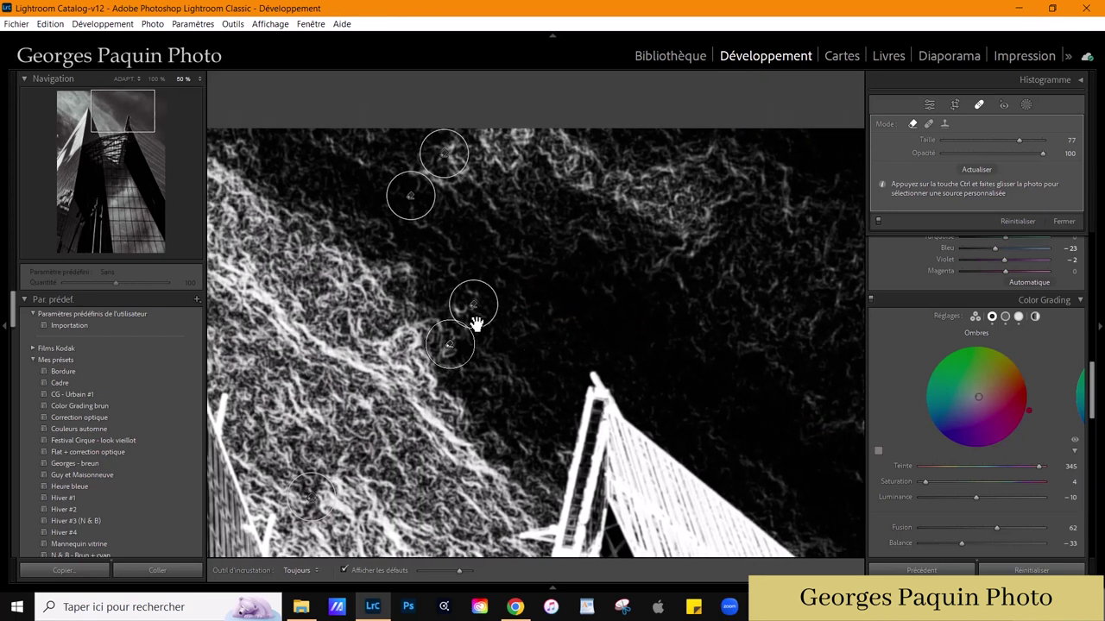
pyautogui.moveTo(361, 289); pyautogui.dragTo(634, 317)
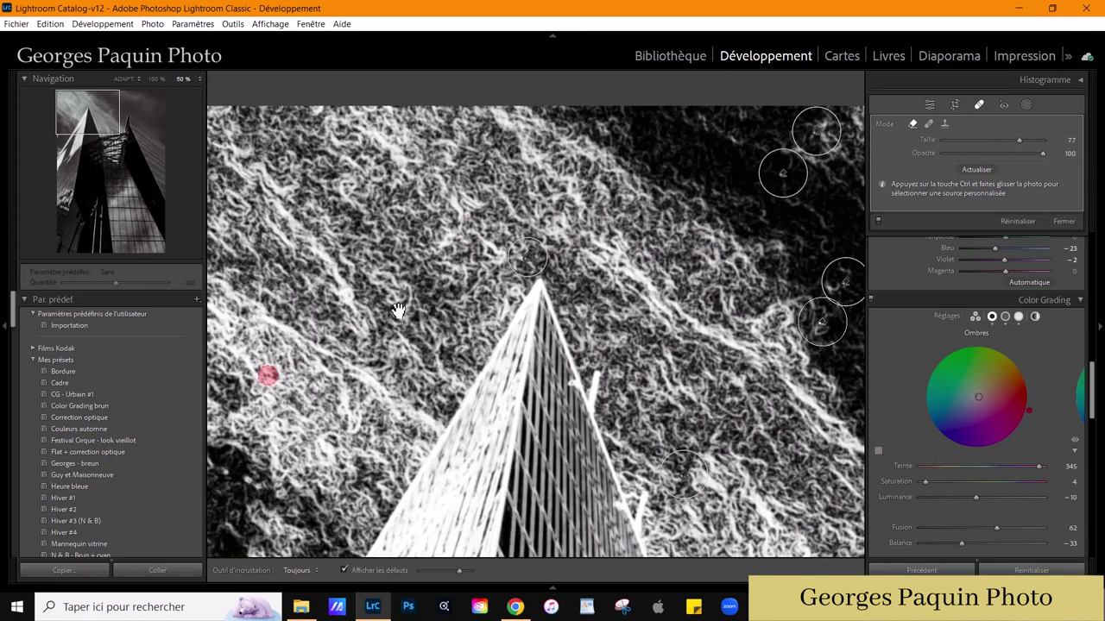
pyautogui.moveTo(266, 375)
pyautogui.mouseDown()
pyautogui.moveTo(423, 296)
pyautogui.moveTo(350, 261)
pyautogui.mouseUp()
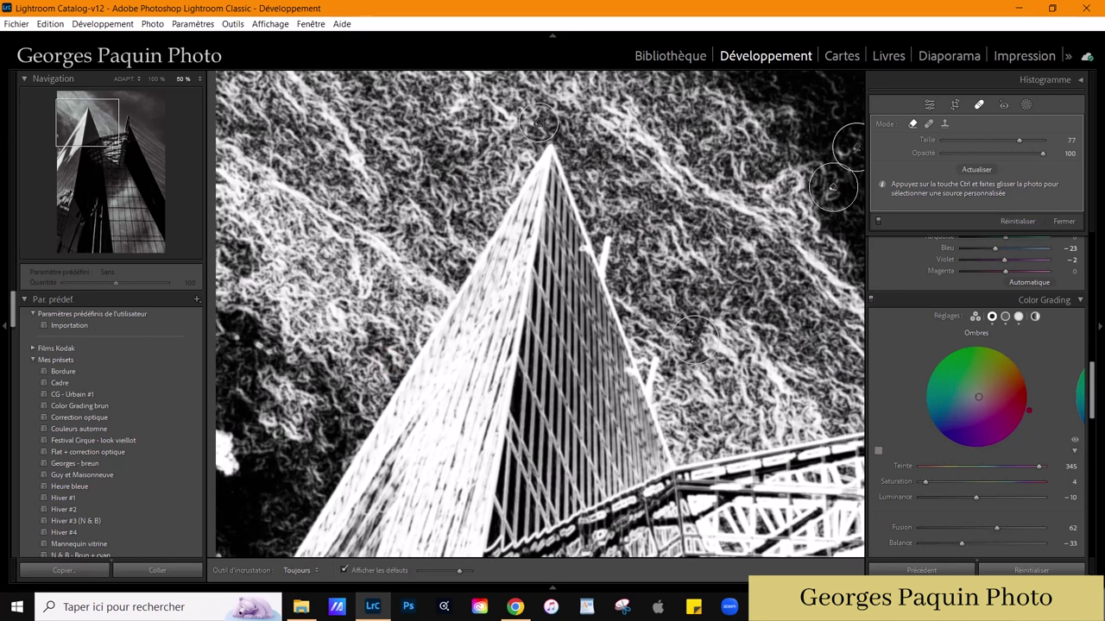
pyautogui.click(389, 573)
pyautogui.click(344, 570)
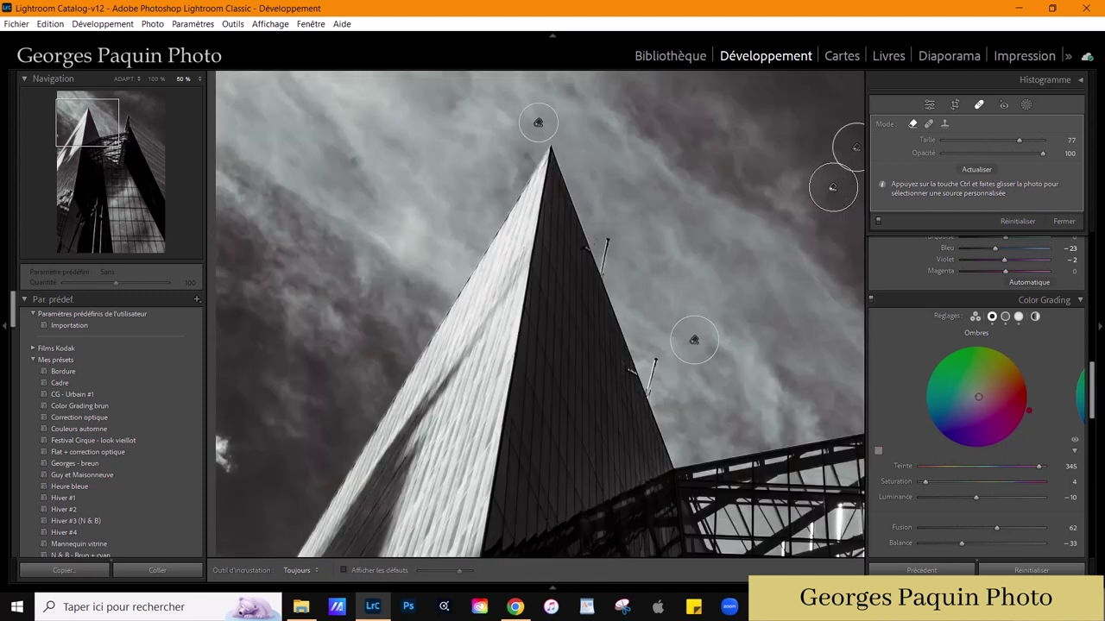
# - At 100% zoom, paint Size 52 Heal strokes over the upper and lower antenna poles
pyautogui.press('Escape')
pyautogui.click(155, 80)
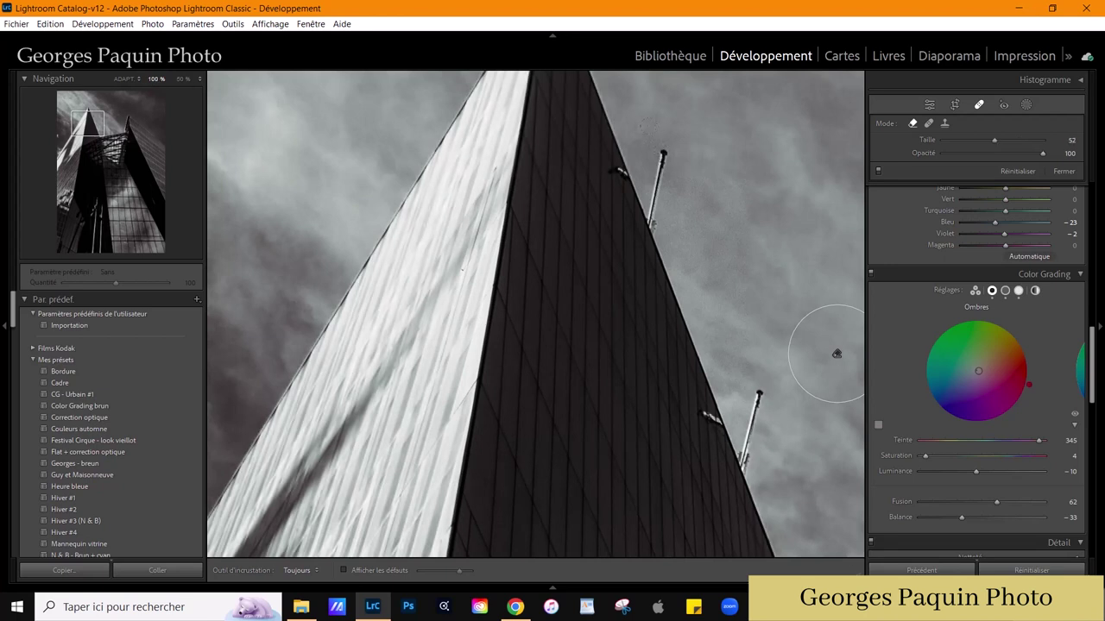
pyautogui.moveTo(664, 149); pyautogui.dragTo(651, 231)
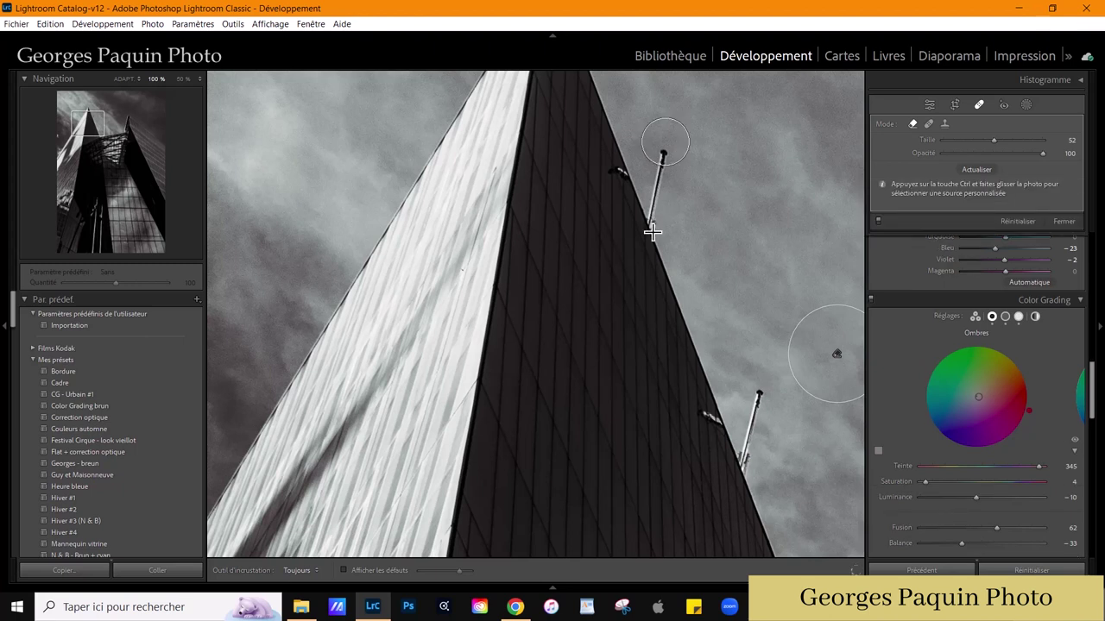
pyautogui.keyDown('shift'); pyautogui.click(651, 232); pyautogui.keyUp('shift')
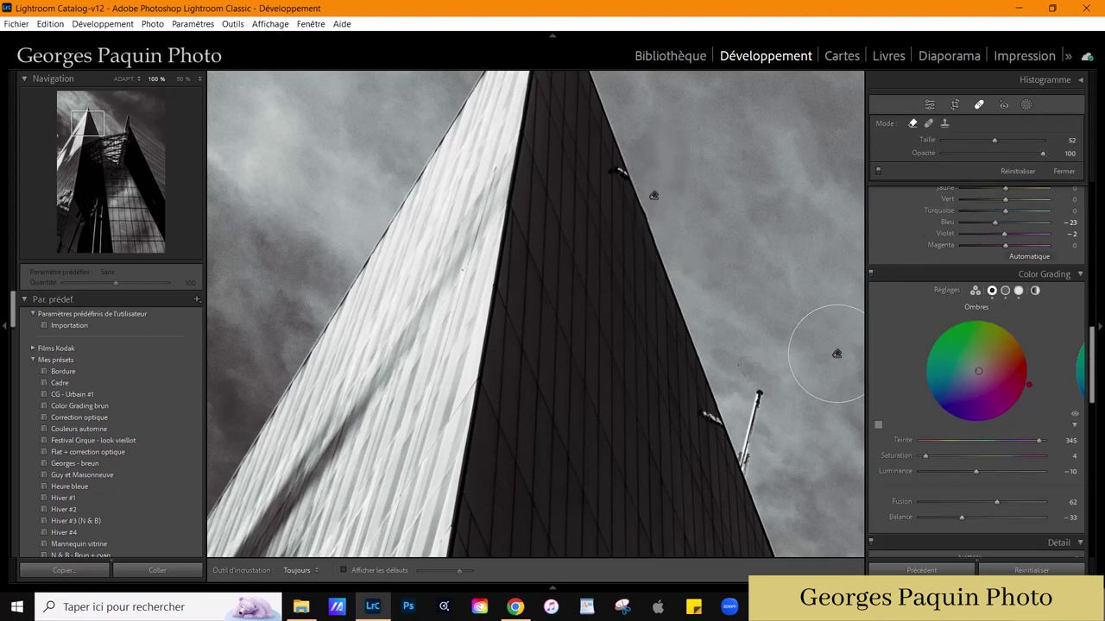
pyautogui.moveTo(760, 388); pyautogui.dragTo(740, 481)
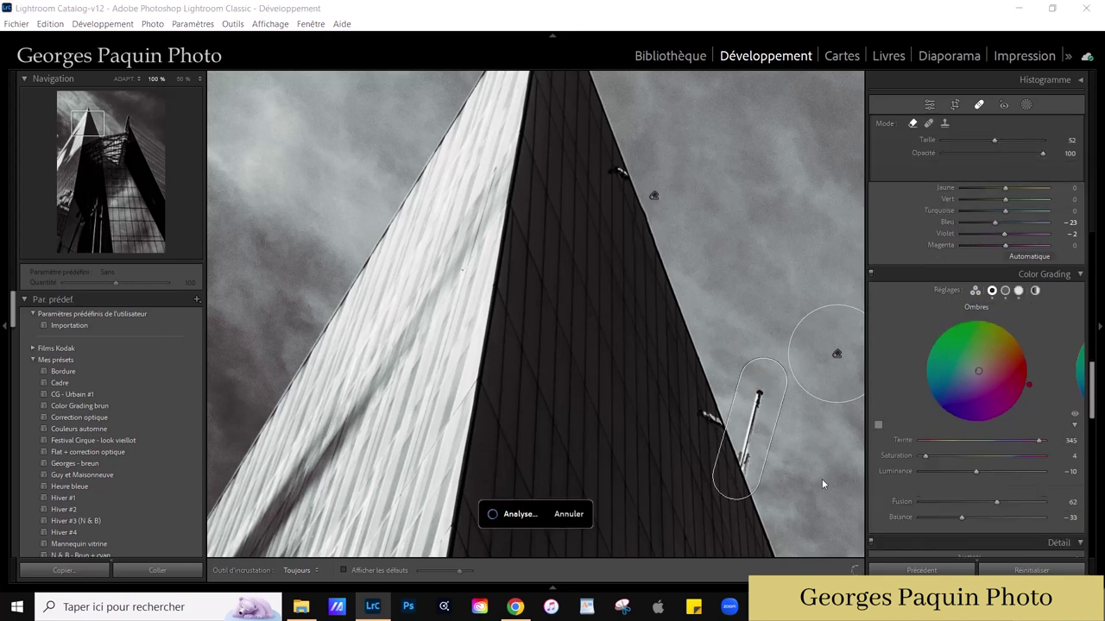
pyautogui.click(928, 104)
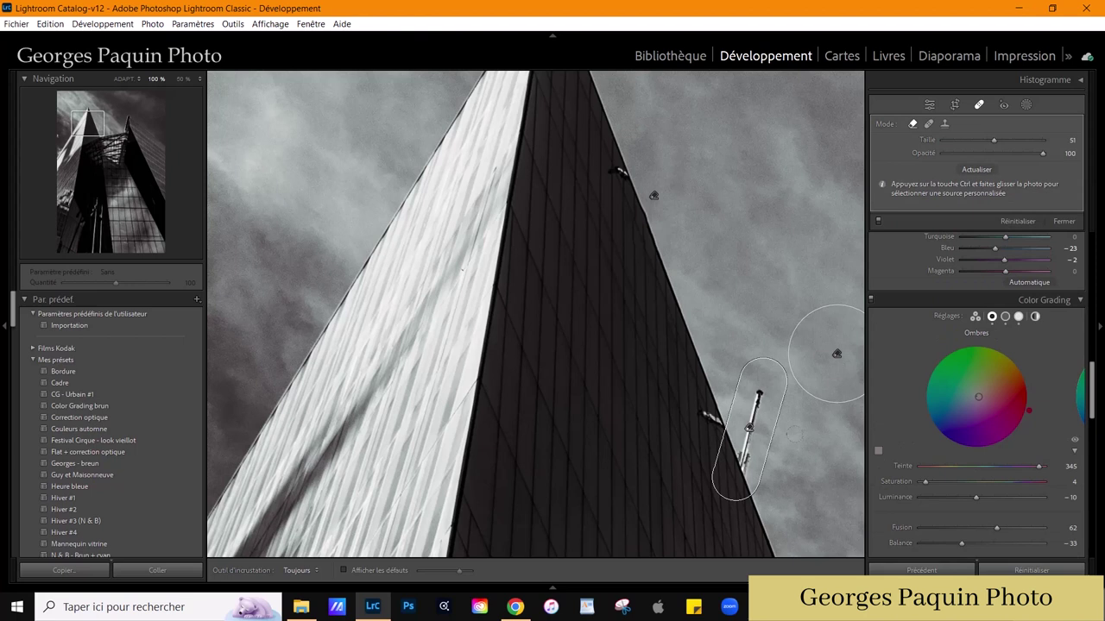
# - Frame the spire at 33.3% and start a new brush mask with Highlights −59
pyautogui.click(760, 297)
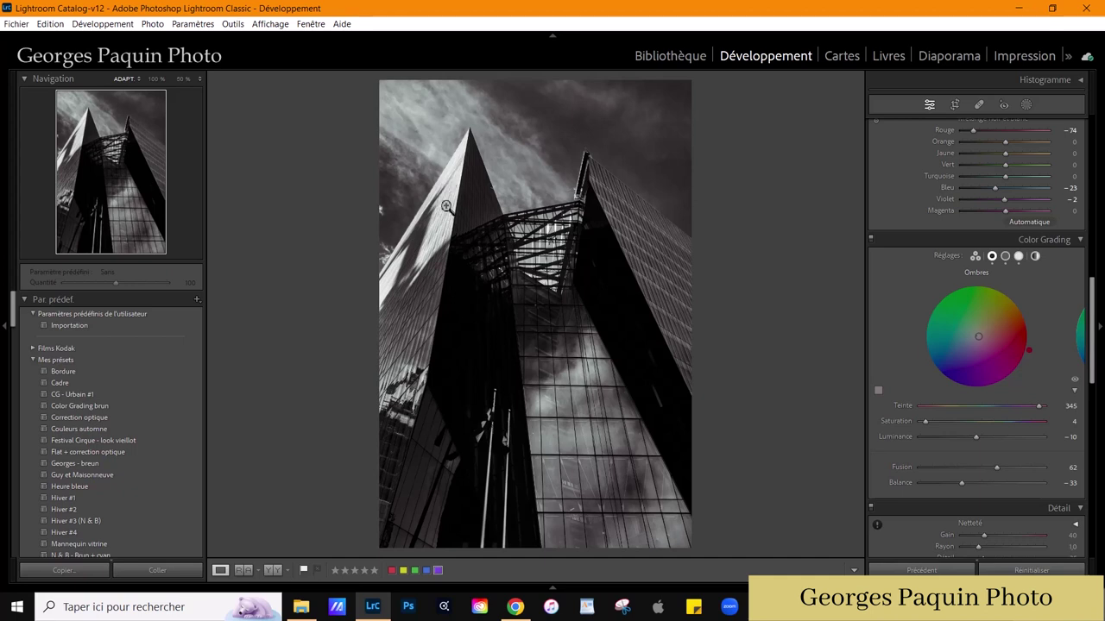
pyautogui.click(446, 206)
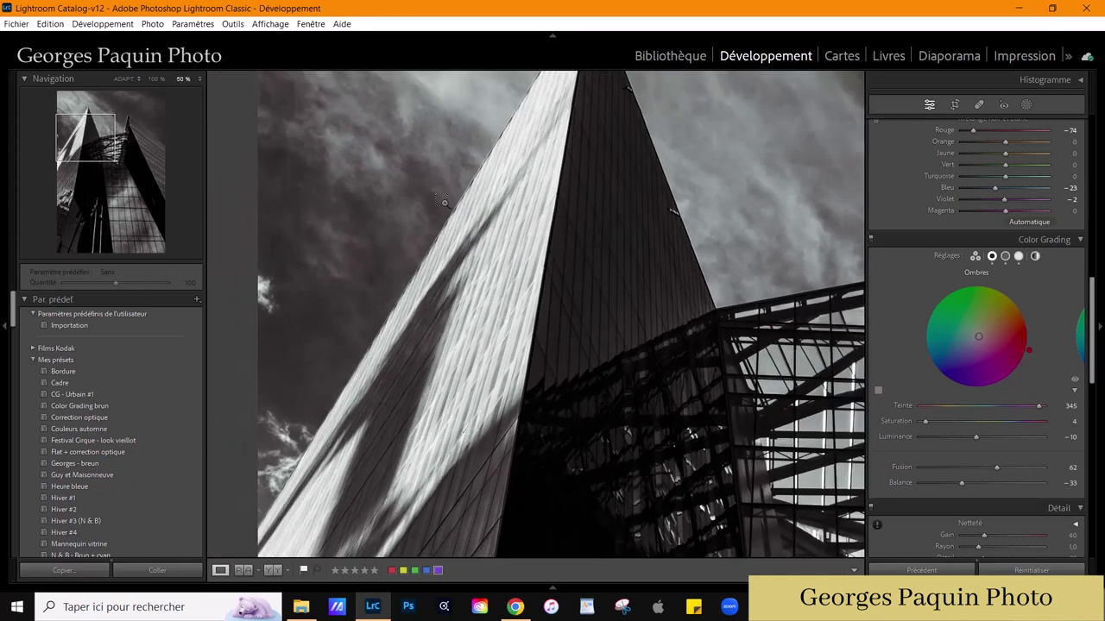
pyautogui.hotkey('ctrl', '-')
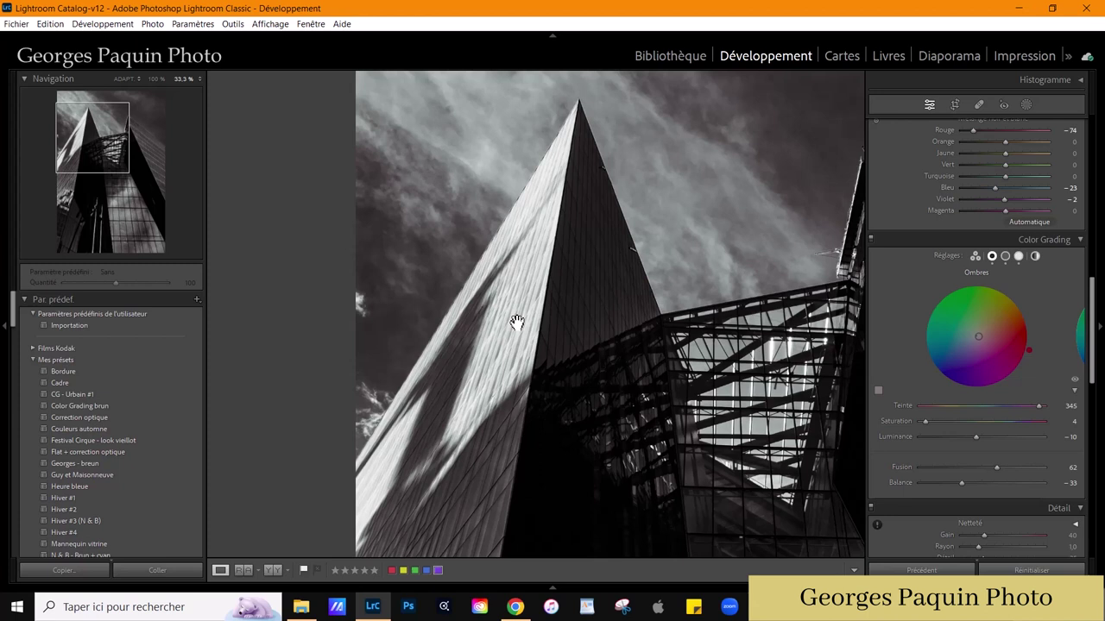
pyautogui.press('k')
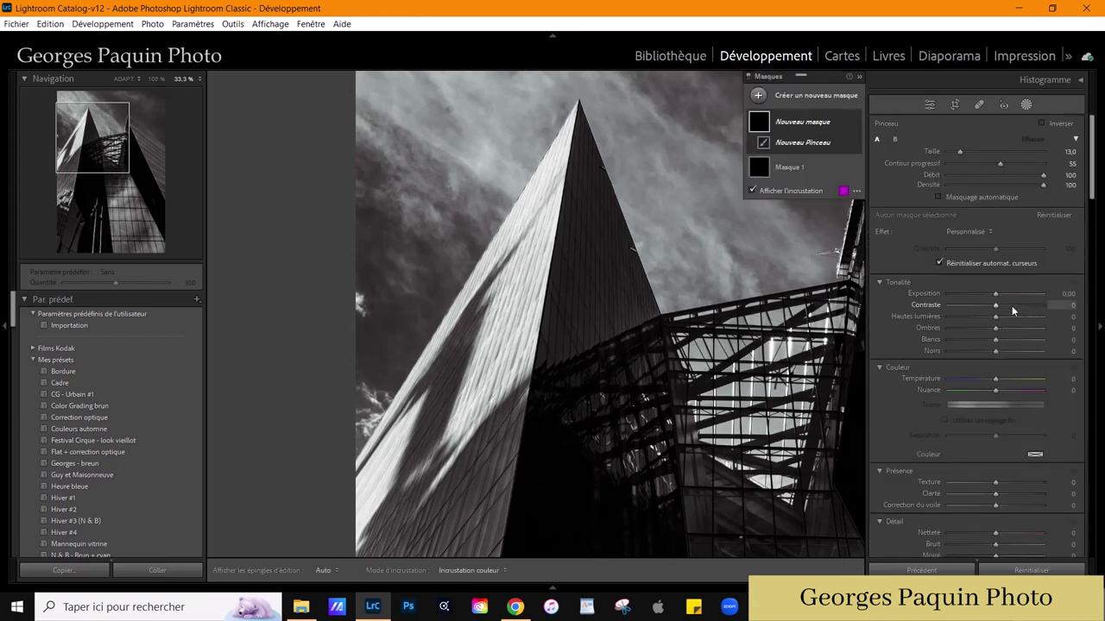
pyautogui.press('o')
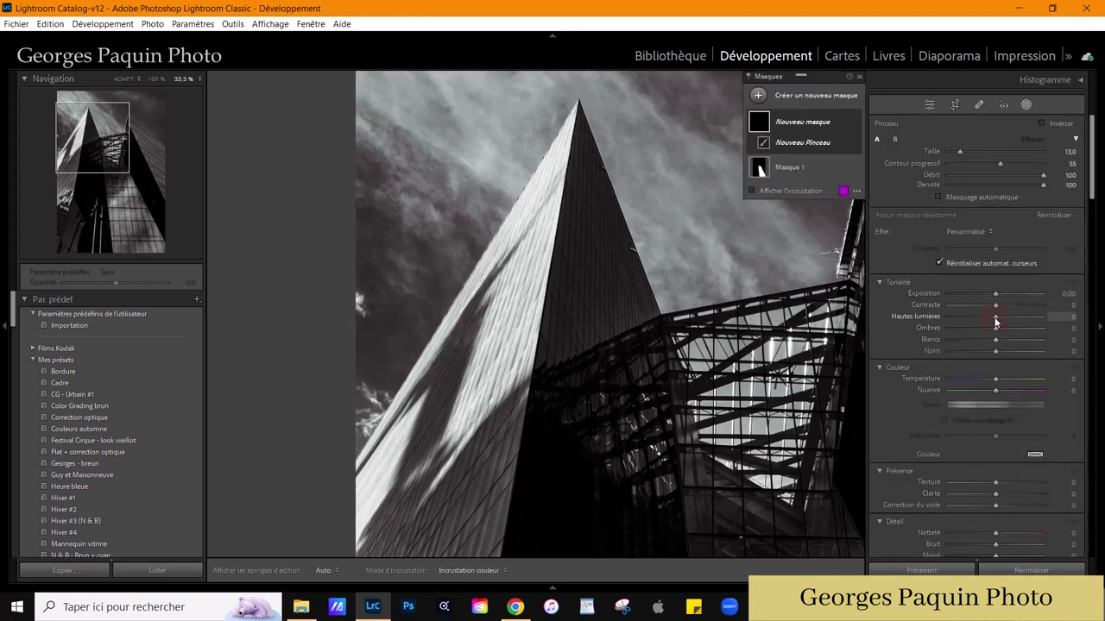
pyautogui.moveTo(995, 320); pyautogui.dragTo(966, 329)
pyautogui.scroll(3, 719, 523)
# - Lower brush flow and density, set Exposure −0.50, and paint the spire's sunlit face
pyautogui.press('h')
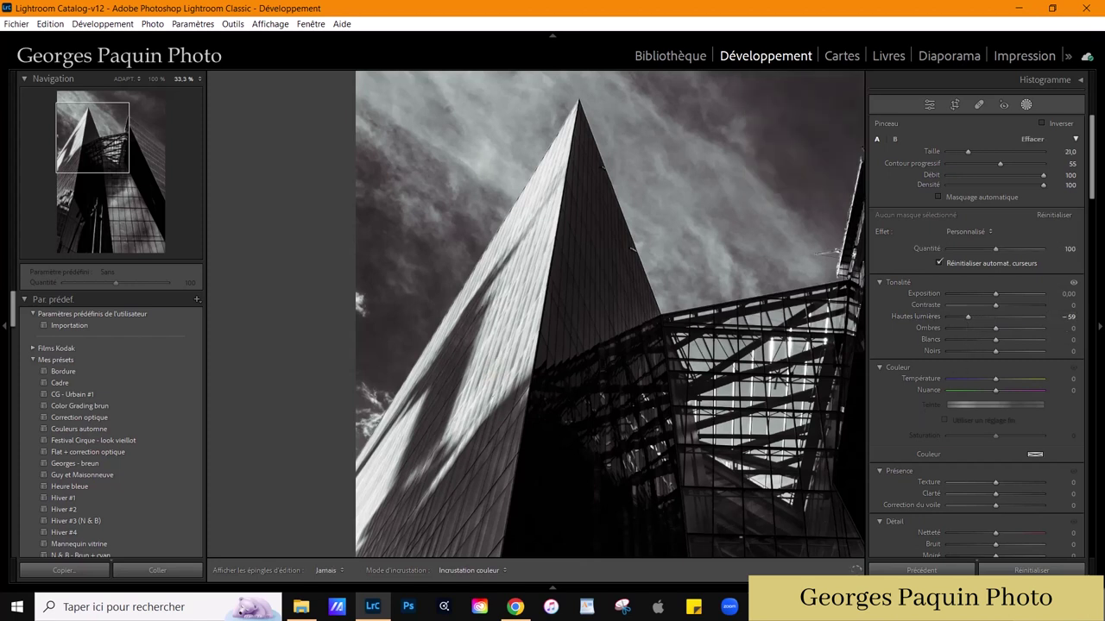
pyautogui.press('h')
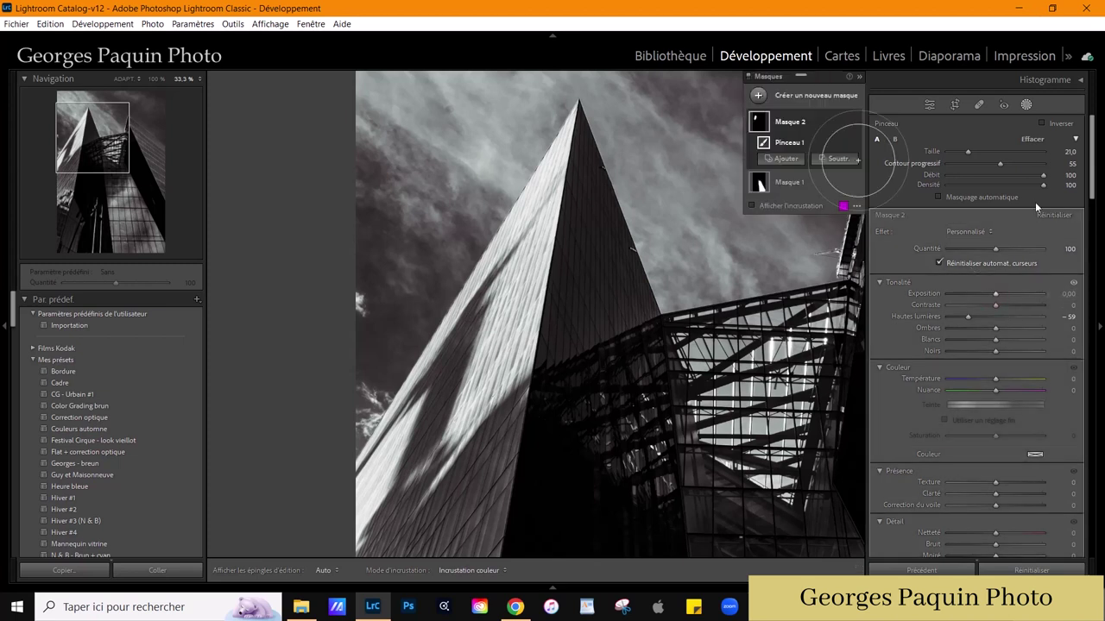
pyautogui.moveTo(1042, 184); pyautogui.dragTo(1033, 175)
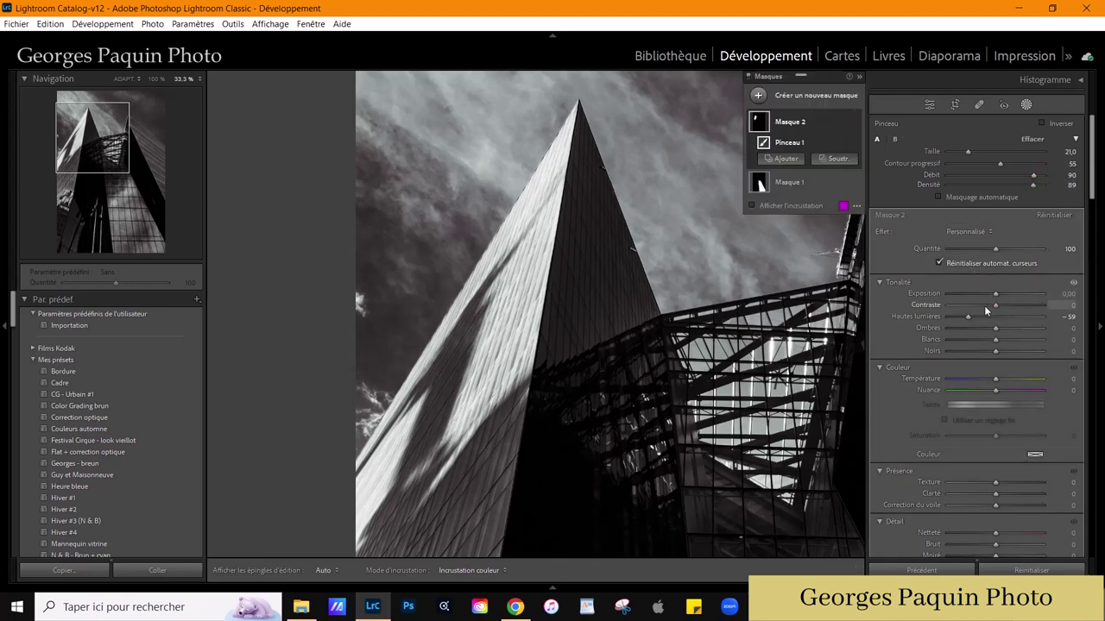
pyautogui.moveTo(995, 294); pyautogui.dragTo(990, 294)
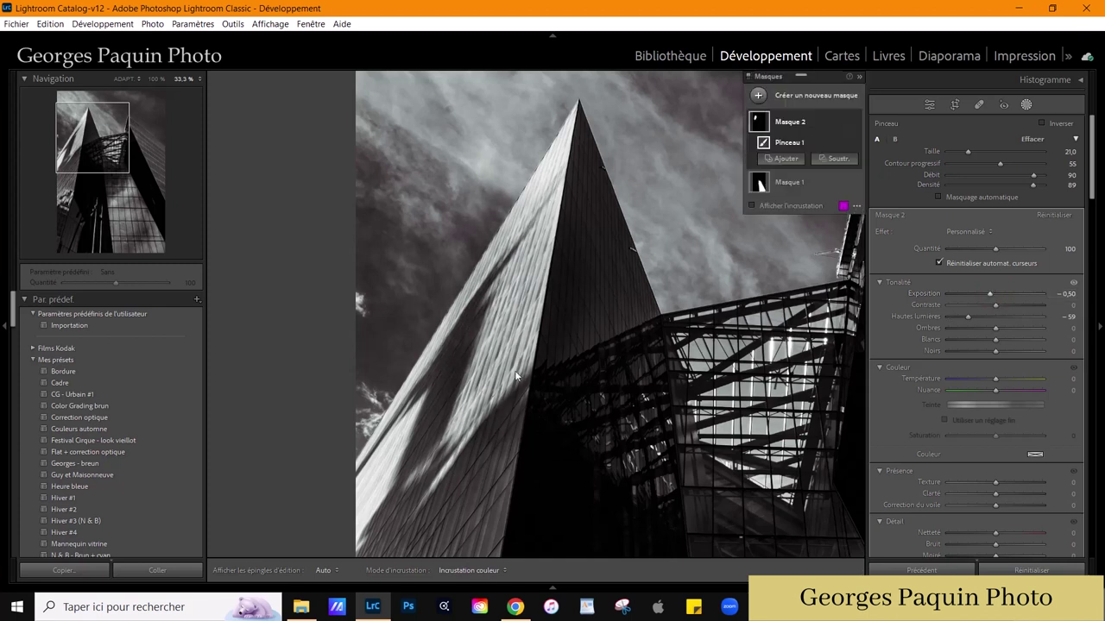
pyautogui.press('[')
pyautogui.moveTo(538, 235); pyautogui.dragTo(529, 167)
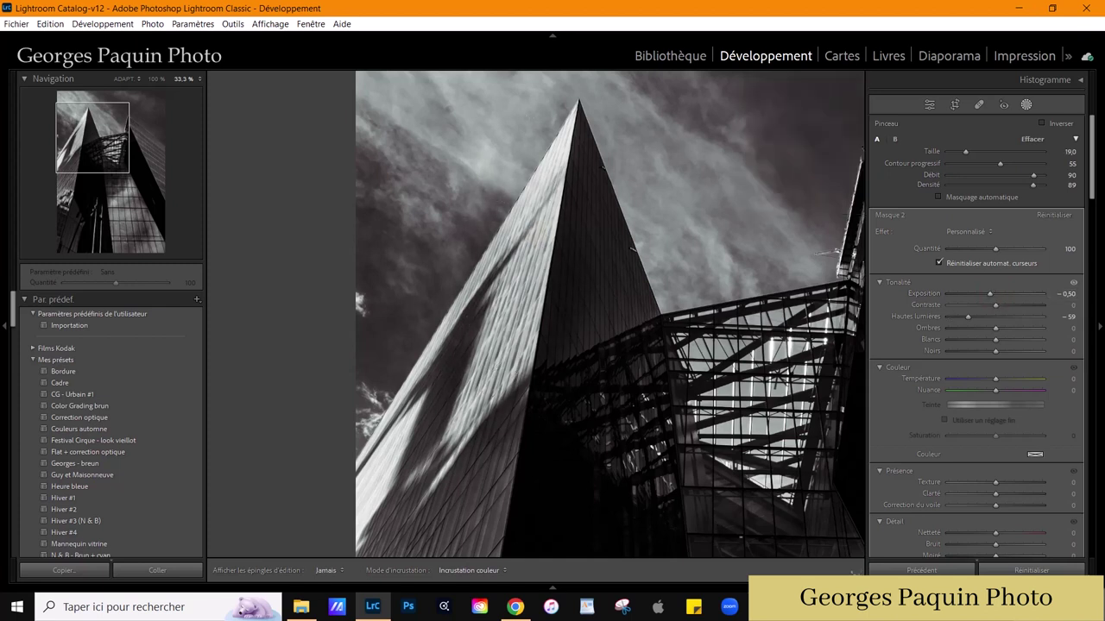
pyautogui.press('h')
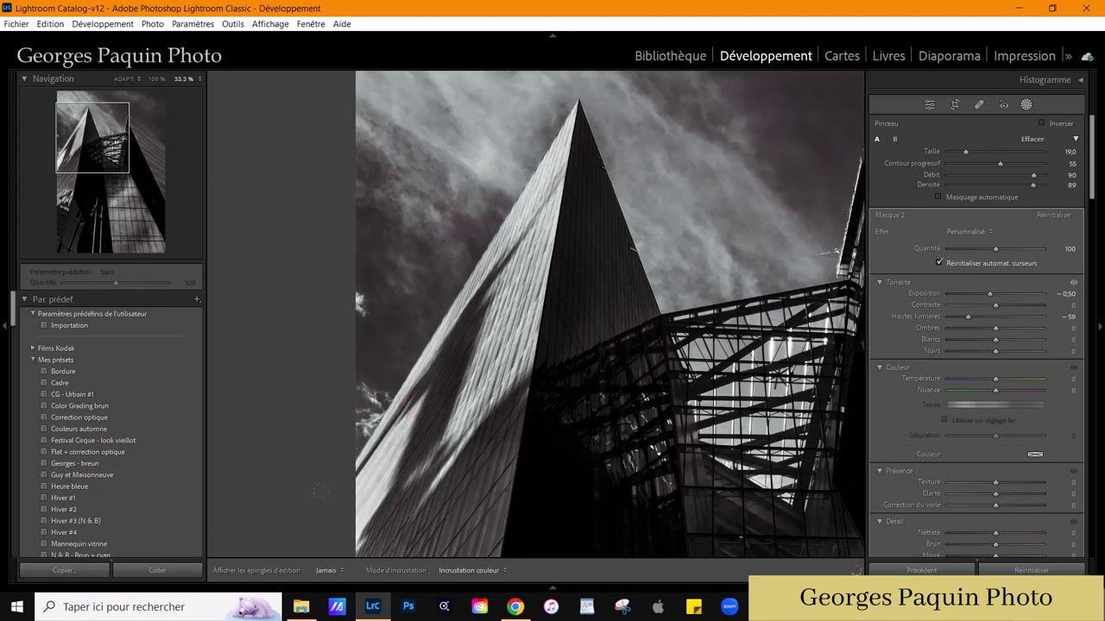
pyautogui.press('[')
pyautogui.press('[')
# - Shrink the brush, show the magenta mask overlay, and switch to erasing
pyautogui.press('h')
pyautogui.press('[')
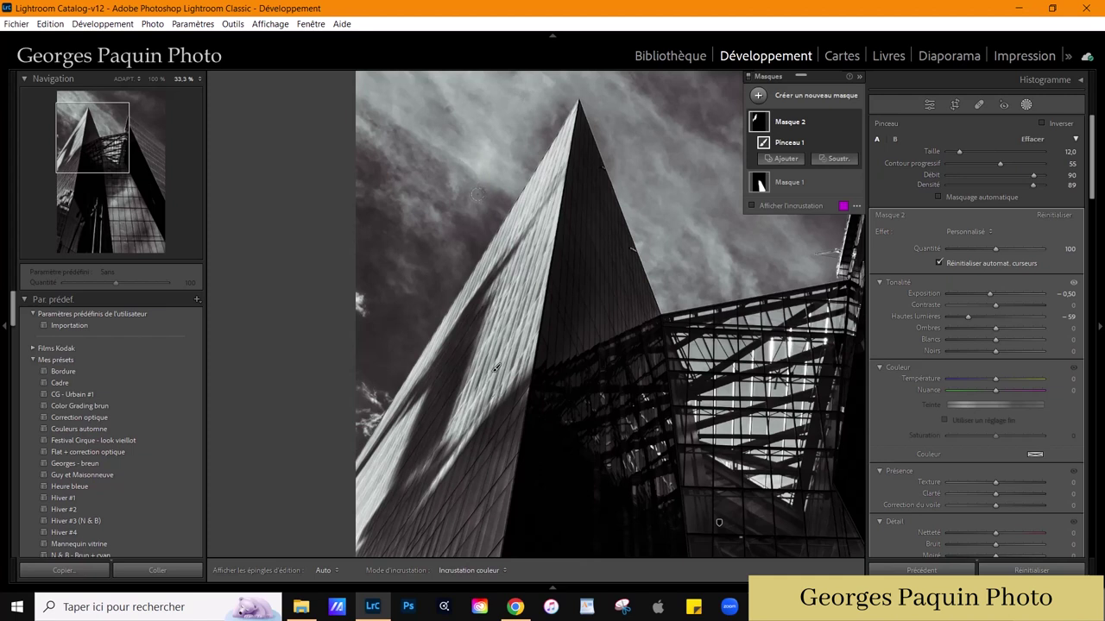
pyautogui.click(794, 206)
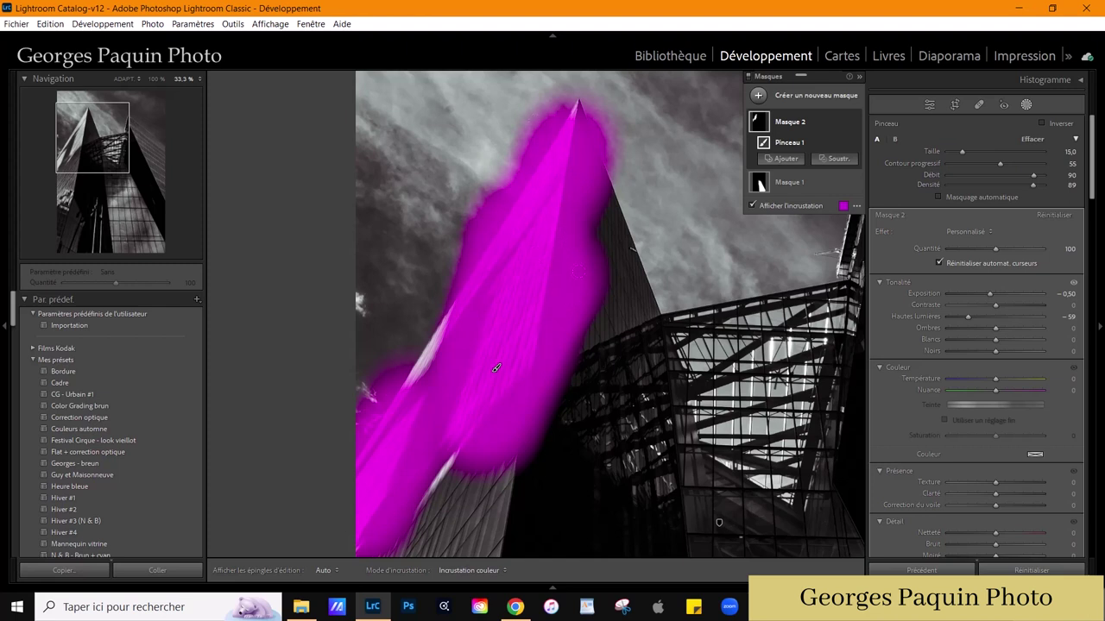
pyautogui.press('alt')
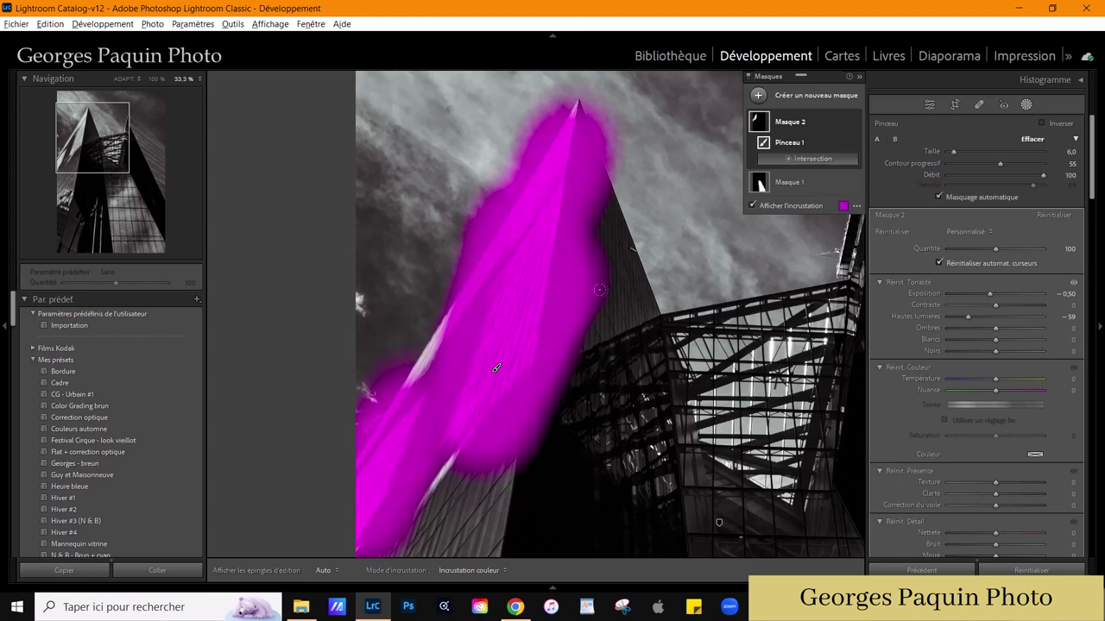
pyautogui.scroll(3, 569, 246)
pyautogui.press('h')
# - Erase mask spill from the sky along both spire edges and beside the tip
pyautogui.moveTo(548, 406)
pyautogui.mouseDown()
pyautogui.moveTo(573, 289)
pyautogui.moveTo(578, 108)
pyautogui.moveTo(600, 169)
pyautogui.mouseUp()
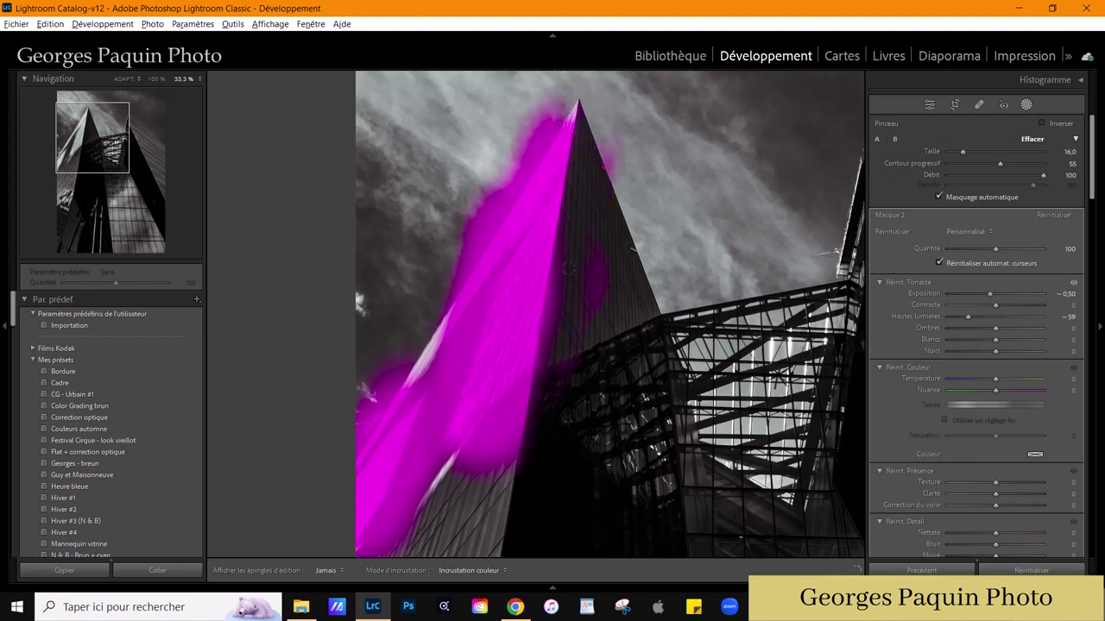
pyautogui.moveTo(544, 332); pyautogui.dragTo(528, 431)
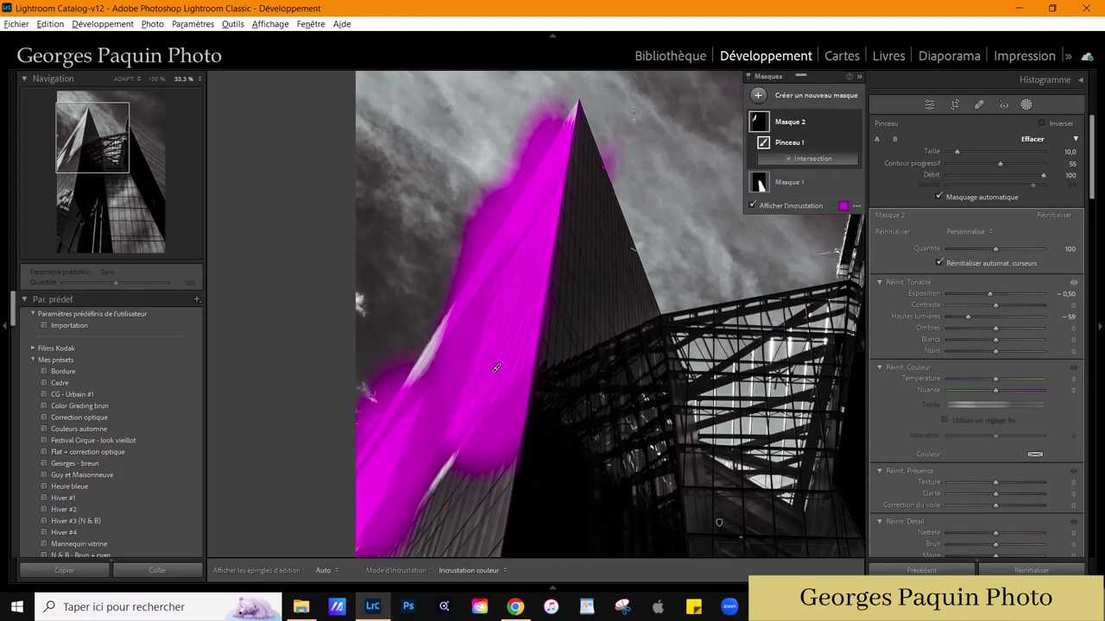
pyautogui.moveTo(601, 128); pyautogui.dragTo(606, 245)
pyautogui.press('h')
pyautogui.moveTo(566, 102)
pyautogui.mouseDown()
pyautogui.moveTo(399, 340)
pyautogui.moveTo(438, 349)
pyautogui.moveTo(394, 322)
pyautogui.mouseUp()
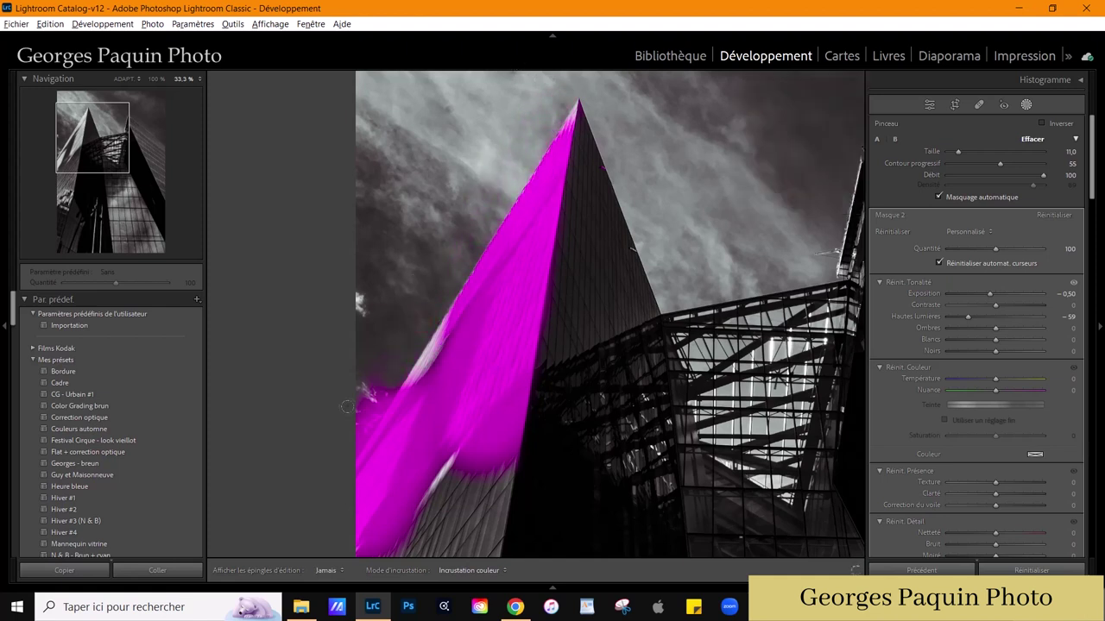
pyautogui.moveTo(347, 407); pyautogui.dragTo(300, 475)
pyautogui.moveTo(351, 393); pyautogui.dragTo(371, 338)
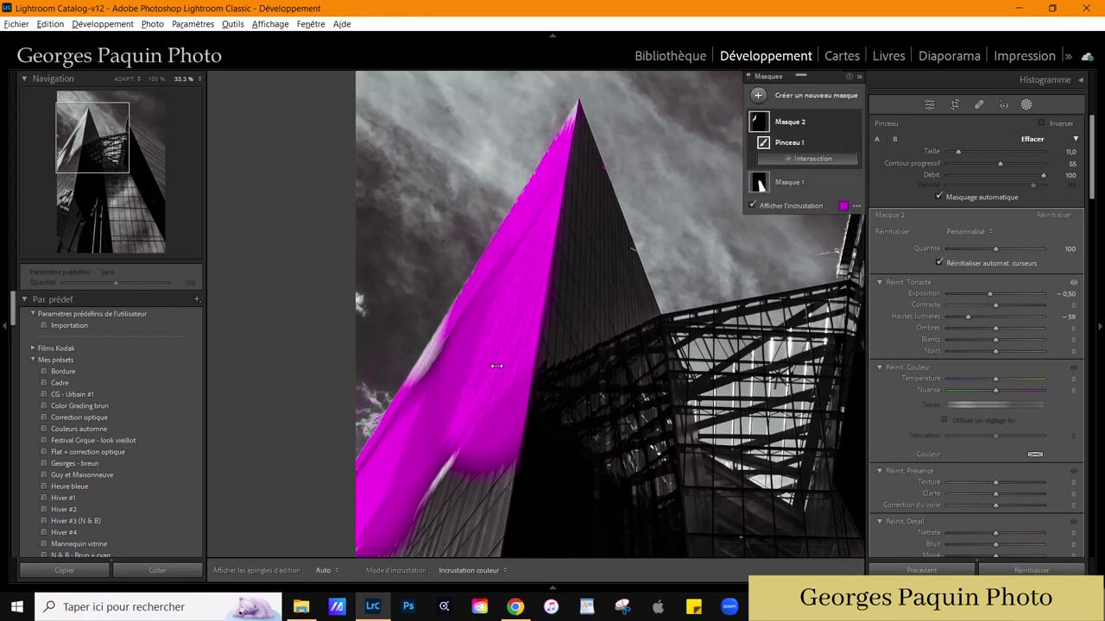
pyautogui.press('alt')
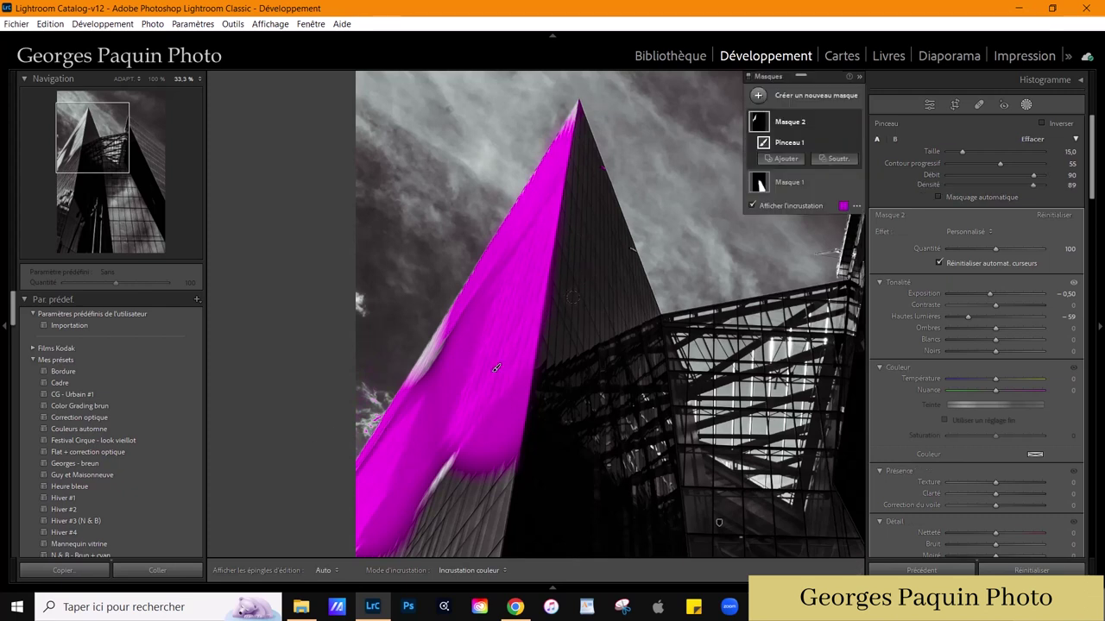
pyautogui.click(929, 105)
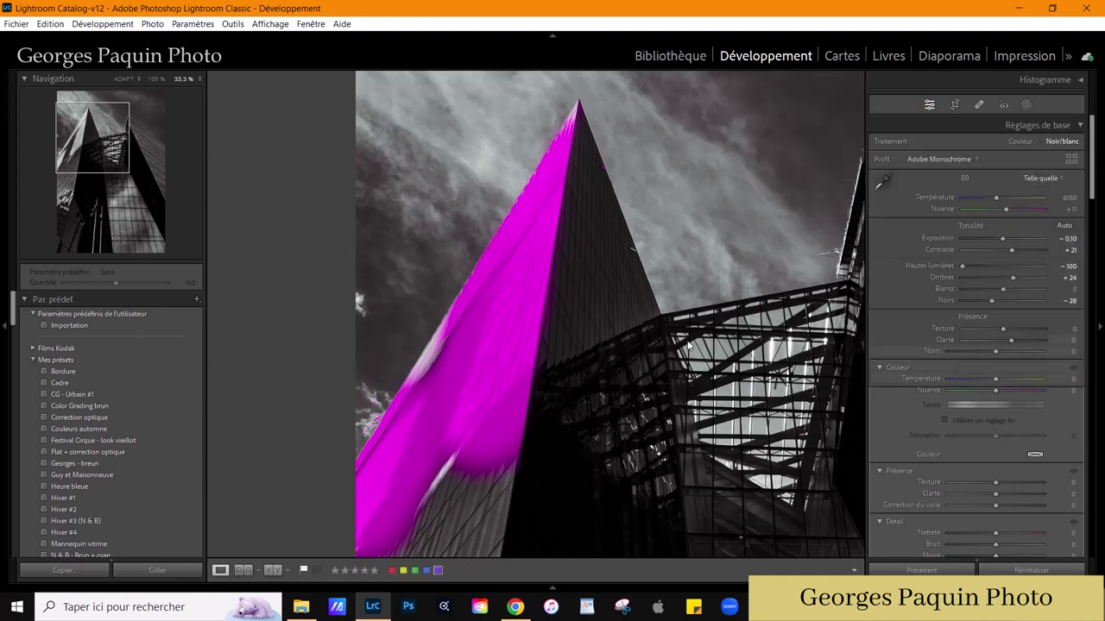